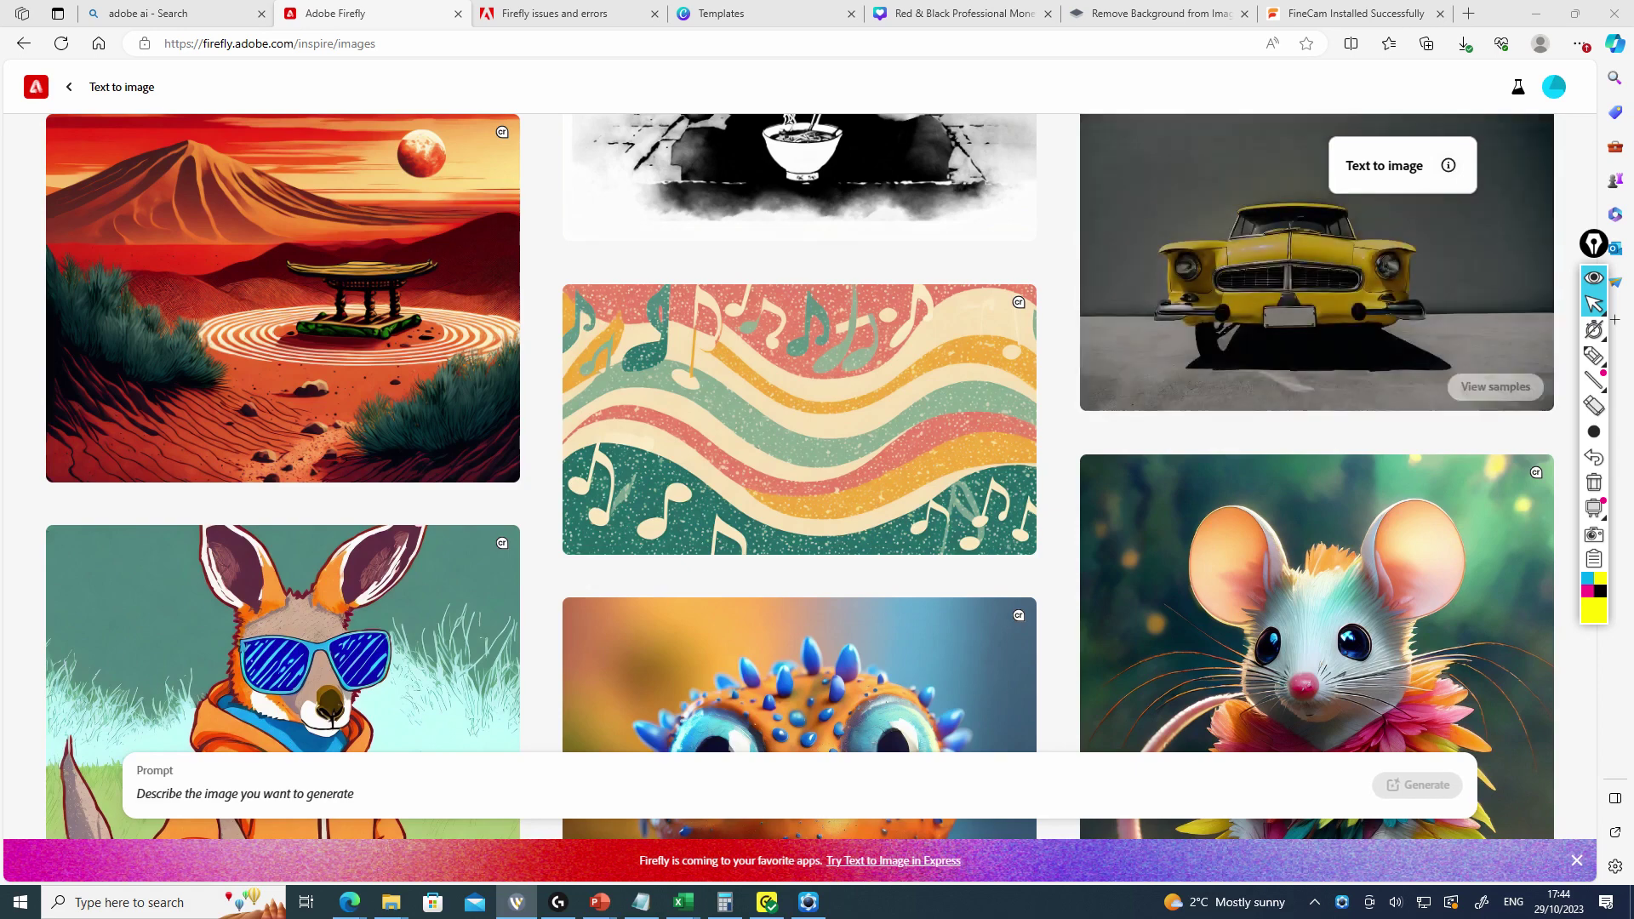
pyautogui.scroll(-2, 799, 383)
pyautogui.scroll(-1, 332, 426)
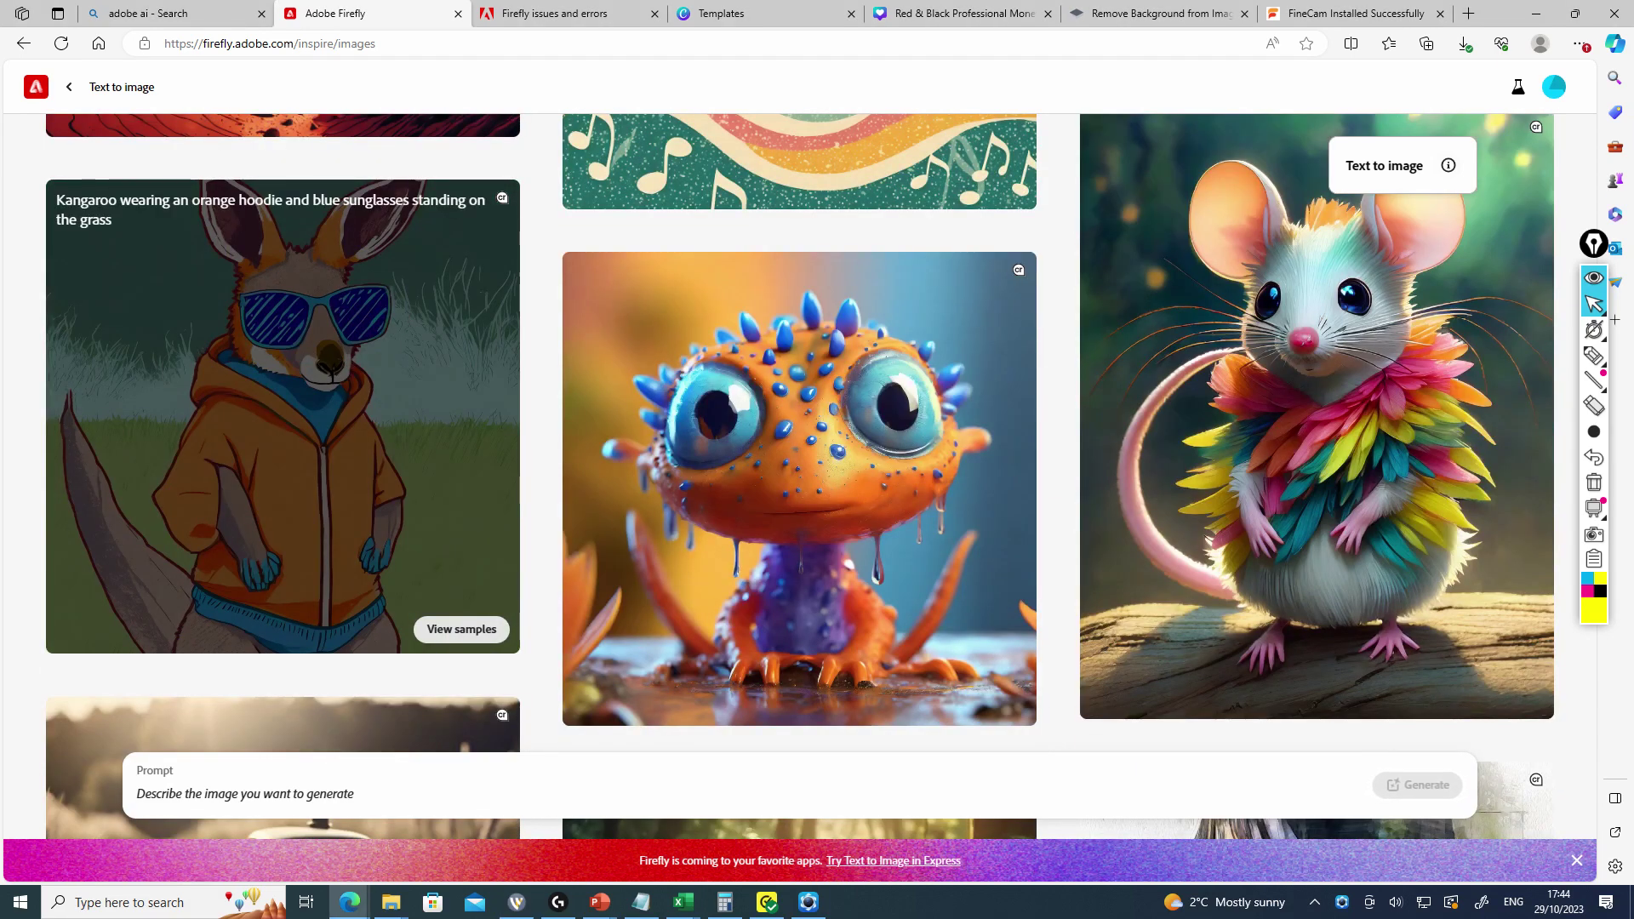
pyautogui.scroll(2, 799, 425)
pyautogui.scroll(-8, 800, 426)
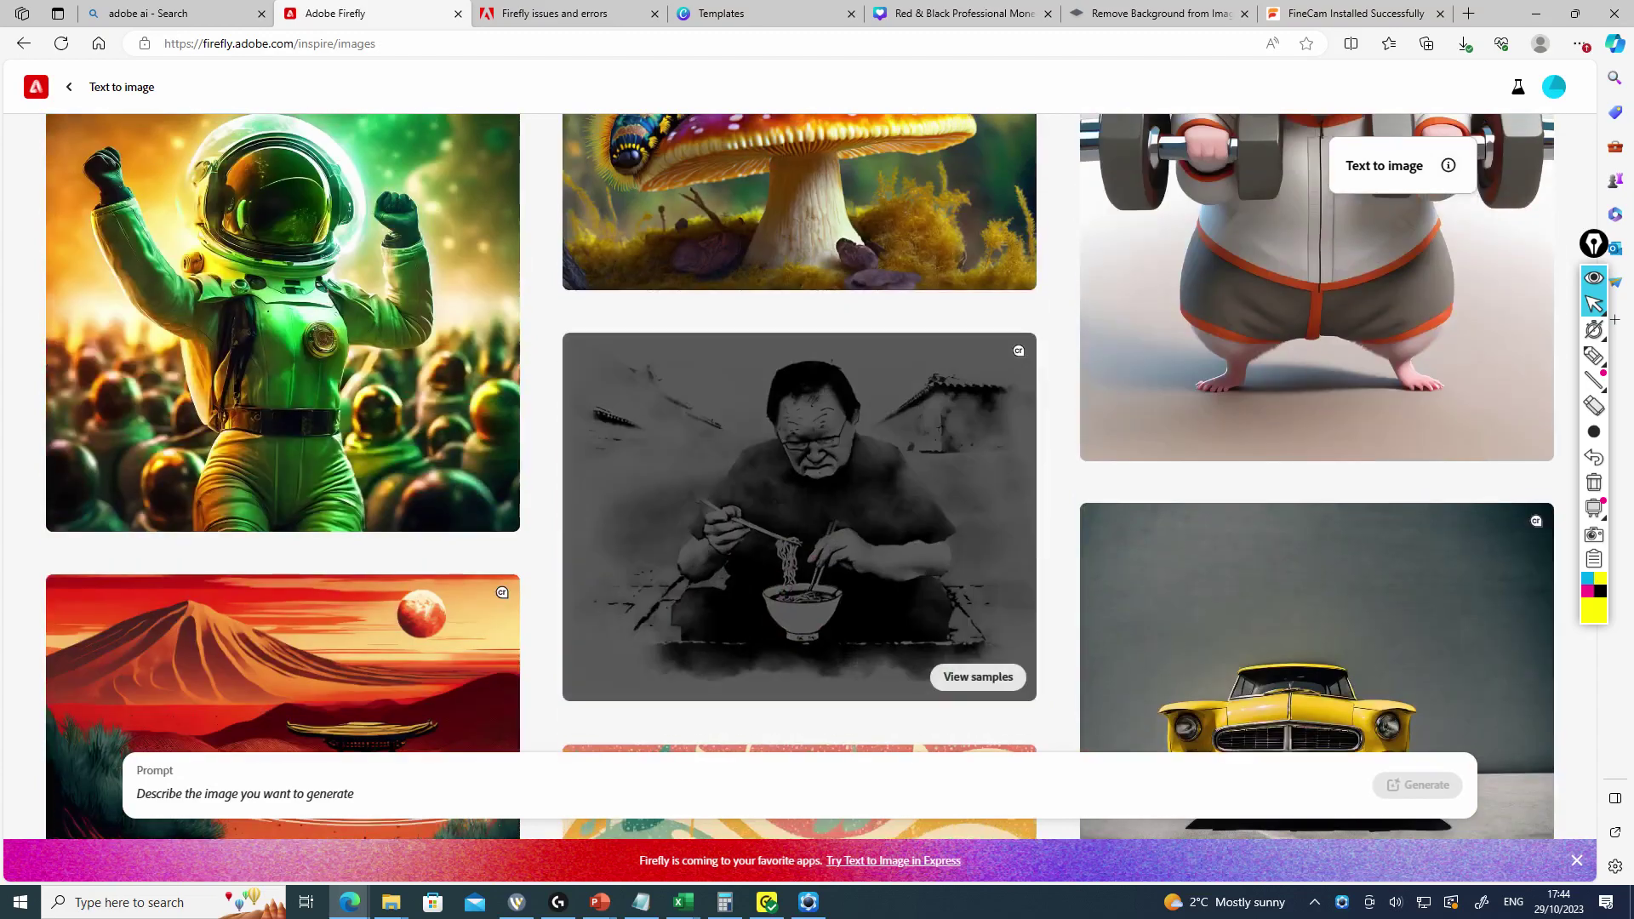
pyautogui.scroll(3, 800, 425)
pyautogui.scroll(3, 800, 425)
pyautogui.scroll(7, 800, 425)
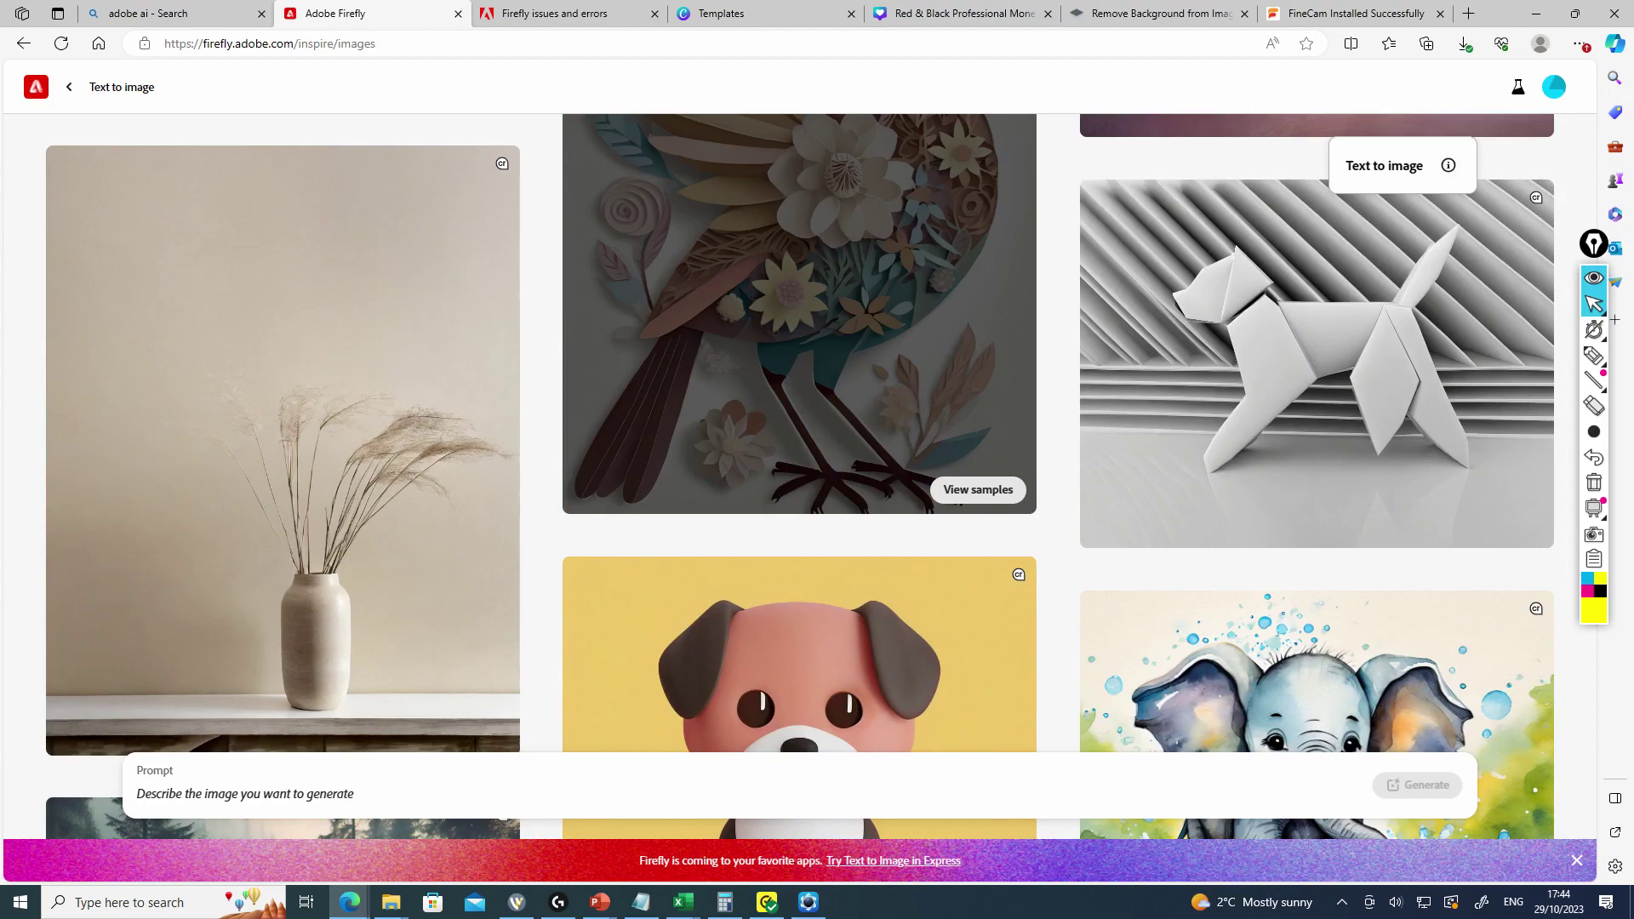
pyautogui.scroll(1, 800, 341)
pyautogui.scroll(4, 800, 426)
pyautogui.scroll(-3, 800, 425)
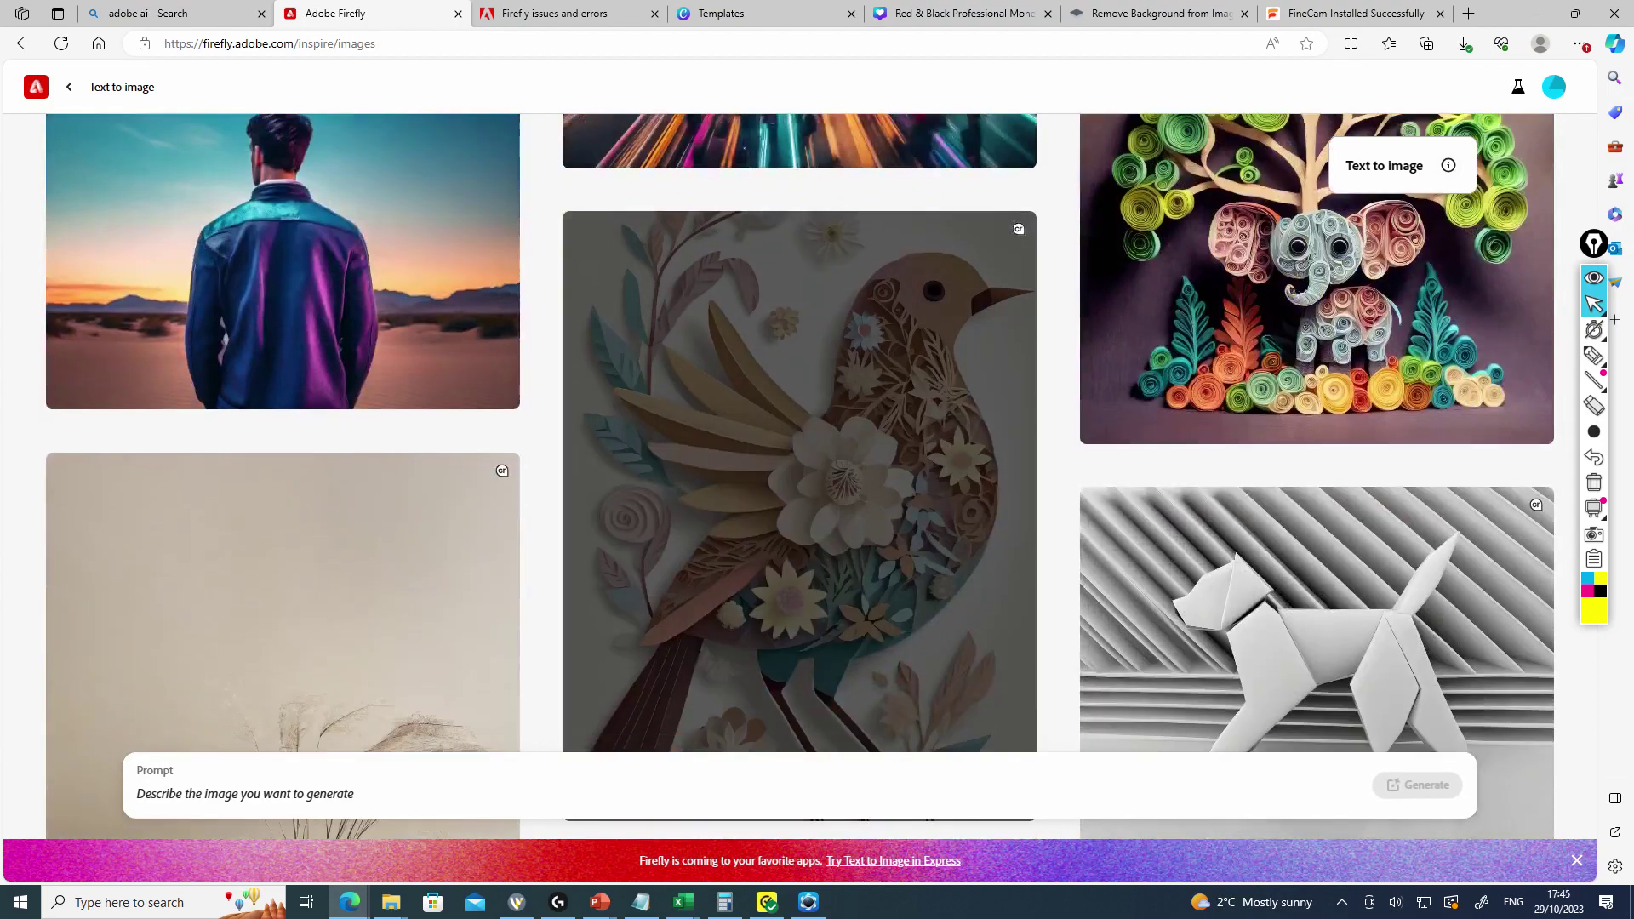
pyautogui.scroll(-10, 800, 426)
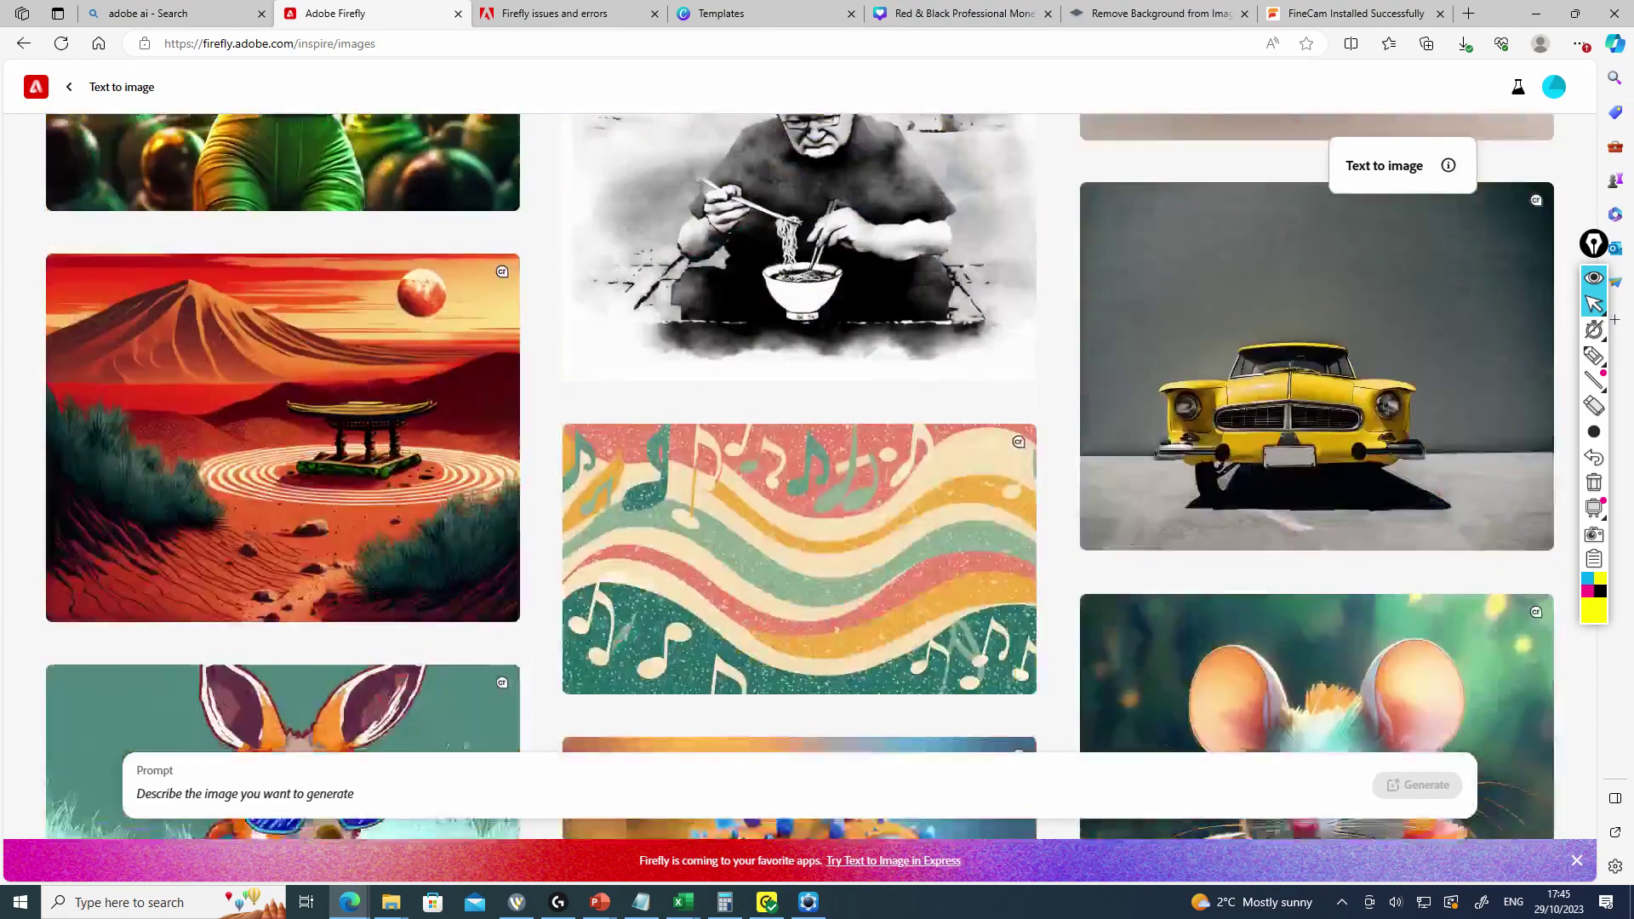
pyautogui.scroll(5, 800, 425)
pyautogui.scroll(2, 800, 341)
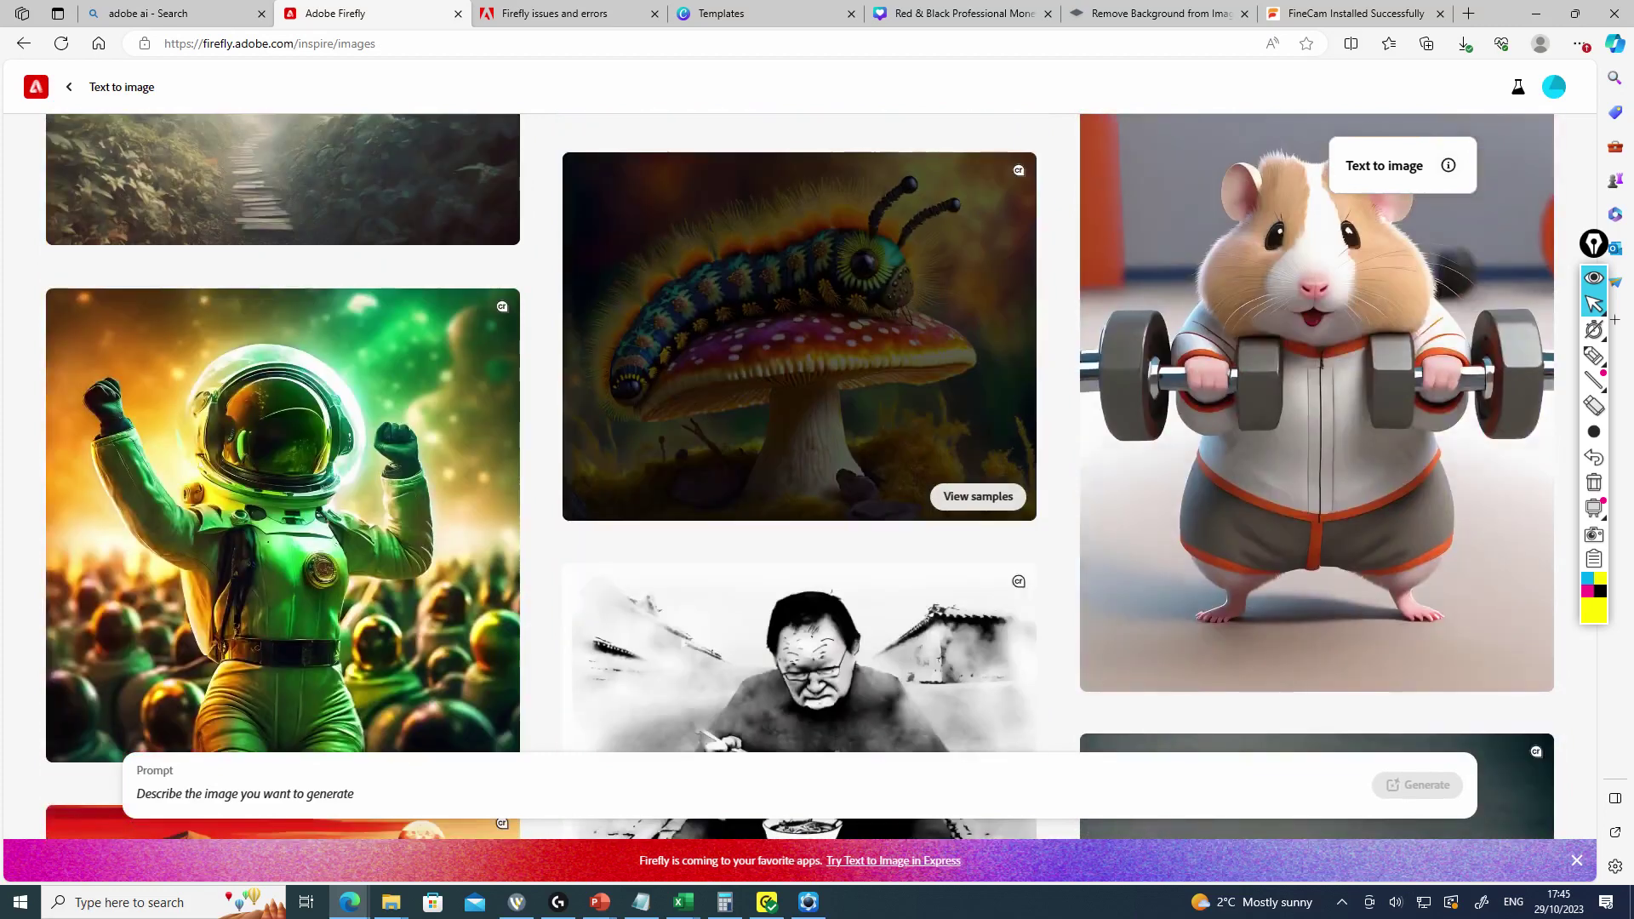
pyautogui.scroll(-10, 330, 362)
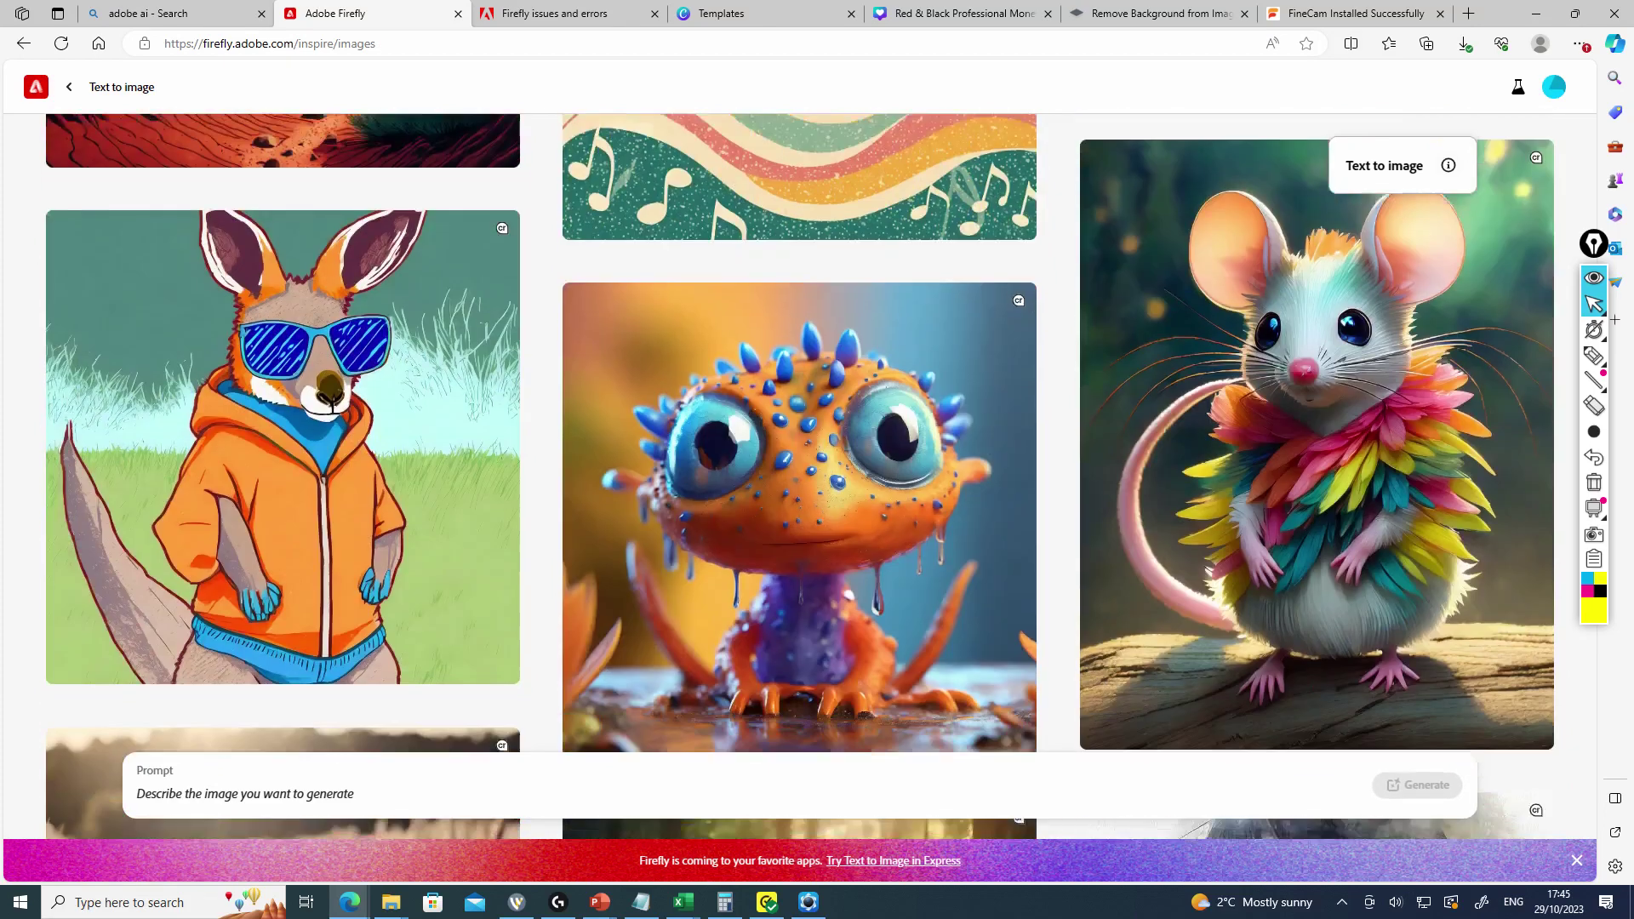
pyautogui.scroll(-10, 330, 362)
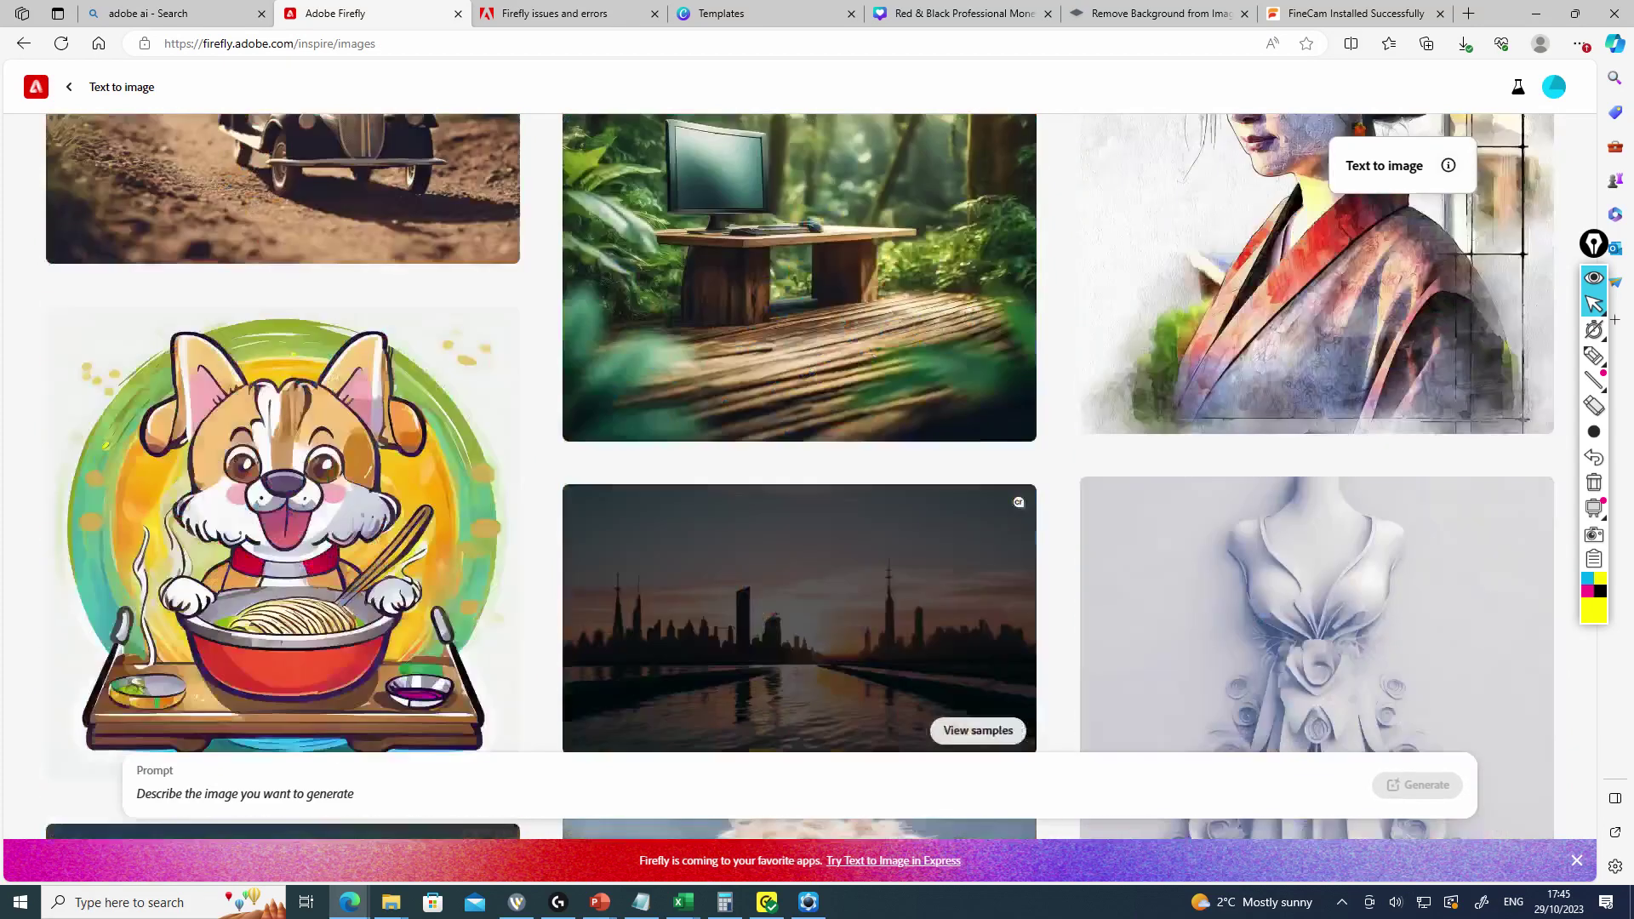
pyautogui.scroll(8, 330, 362)
pyautogui.scroll(-4, 330, 361)
pyautogui.scroll(-3, 800, 476)
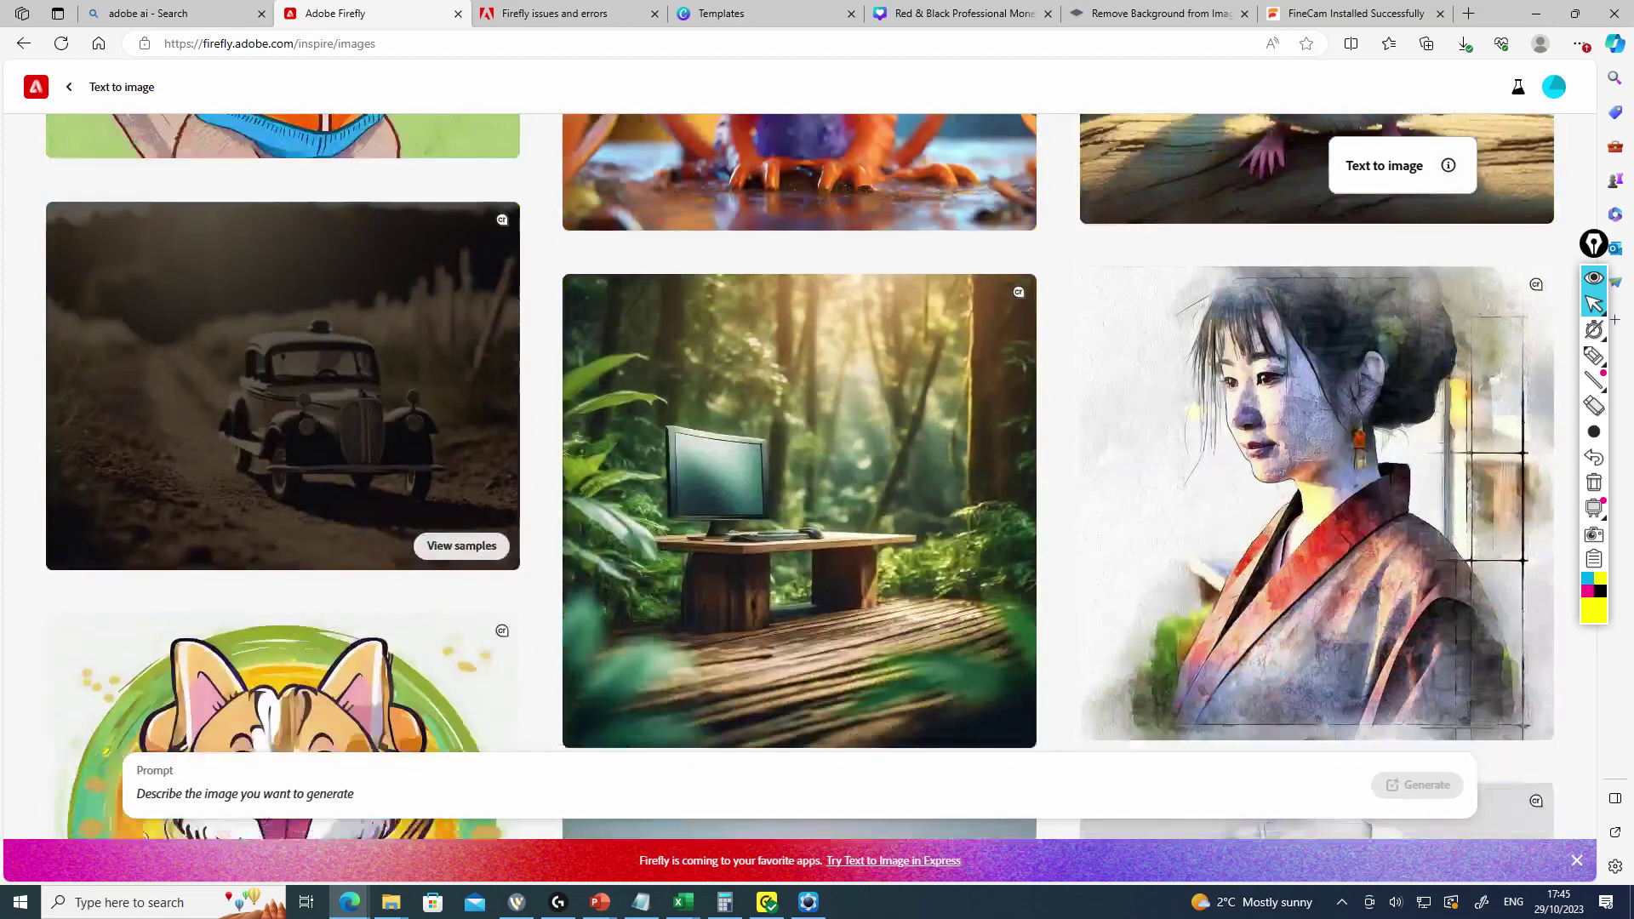
pyautogui.scroll(-4, 800, 476)
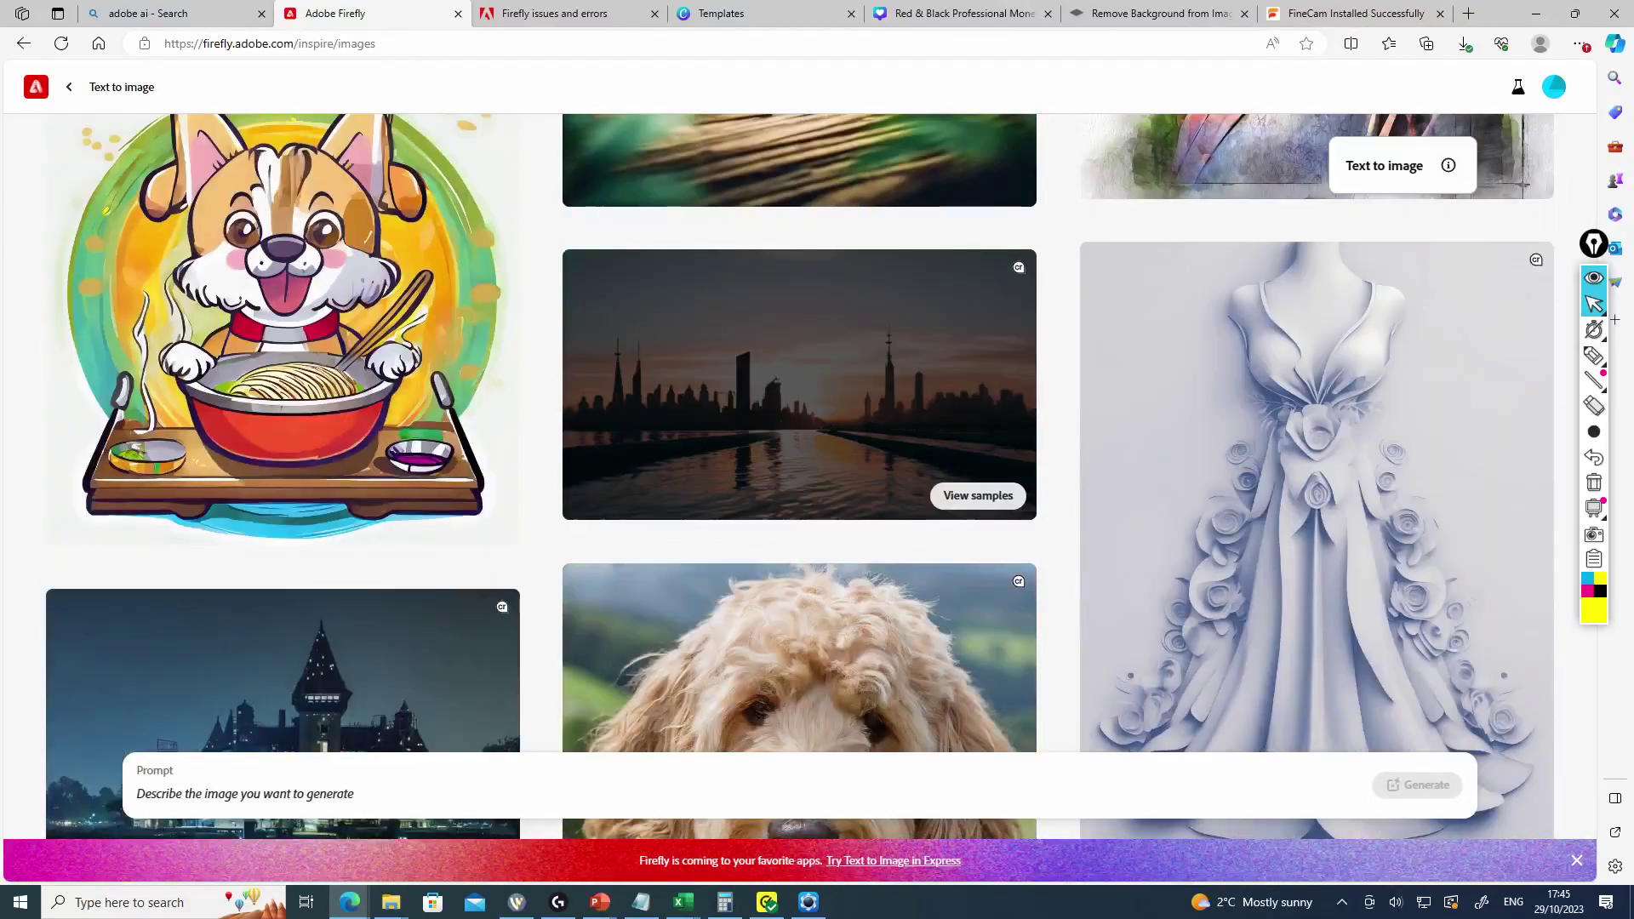
pyautogui.scroll(-4, 800, 477)
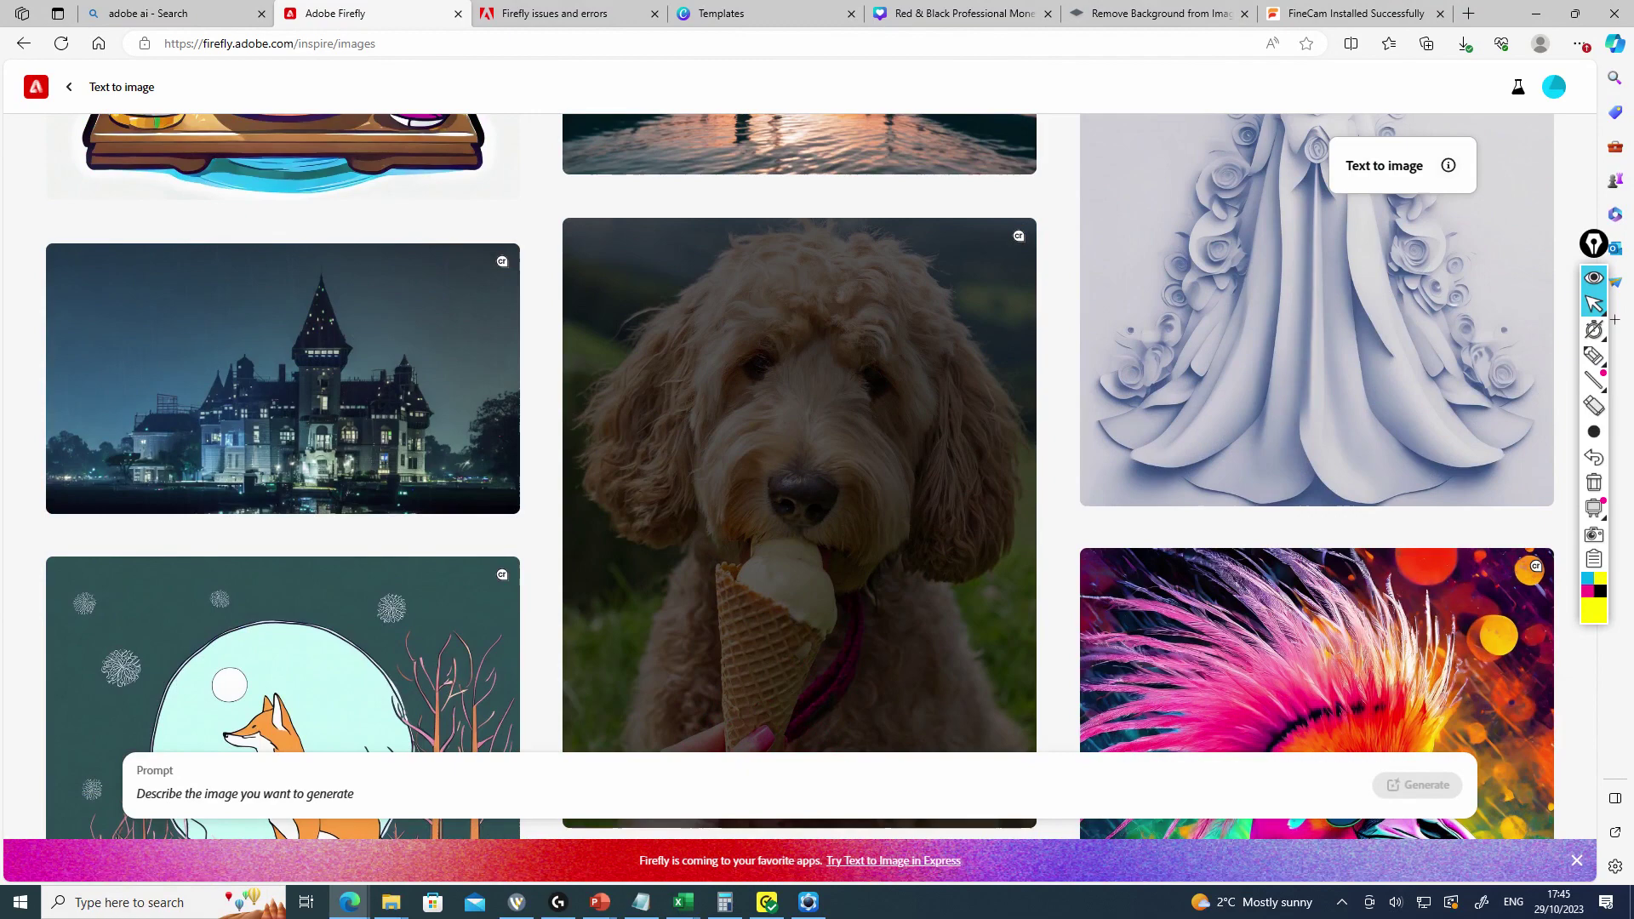
pyautogui.scroll(-1, 283, 298)
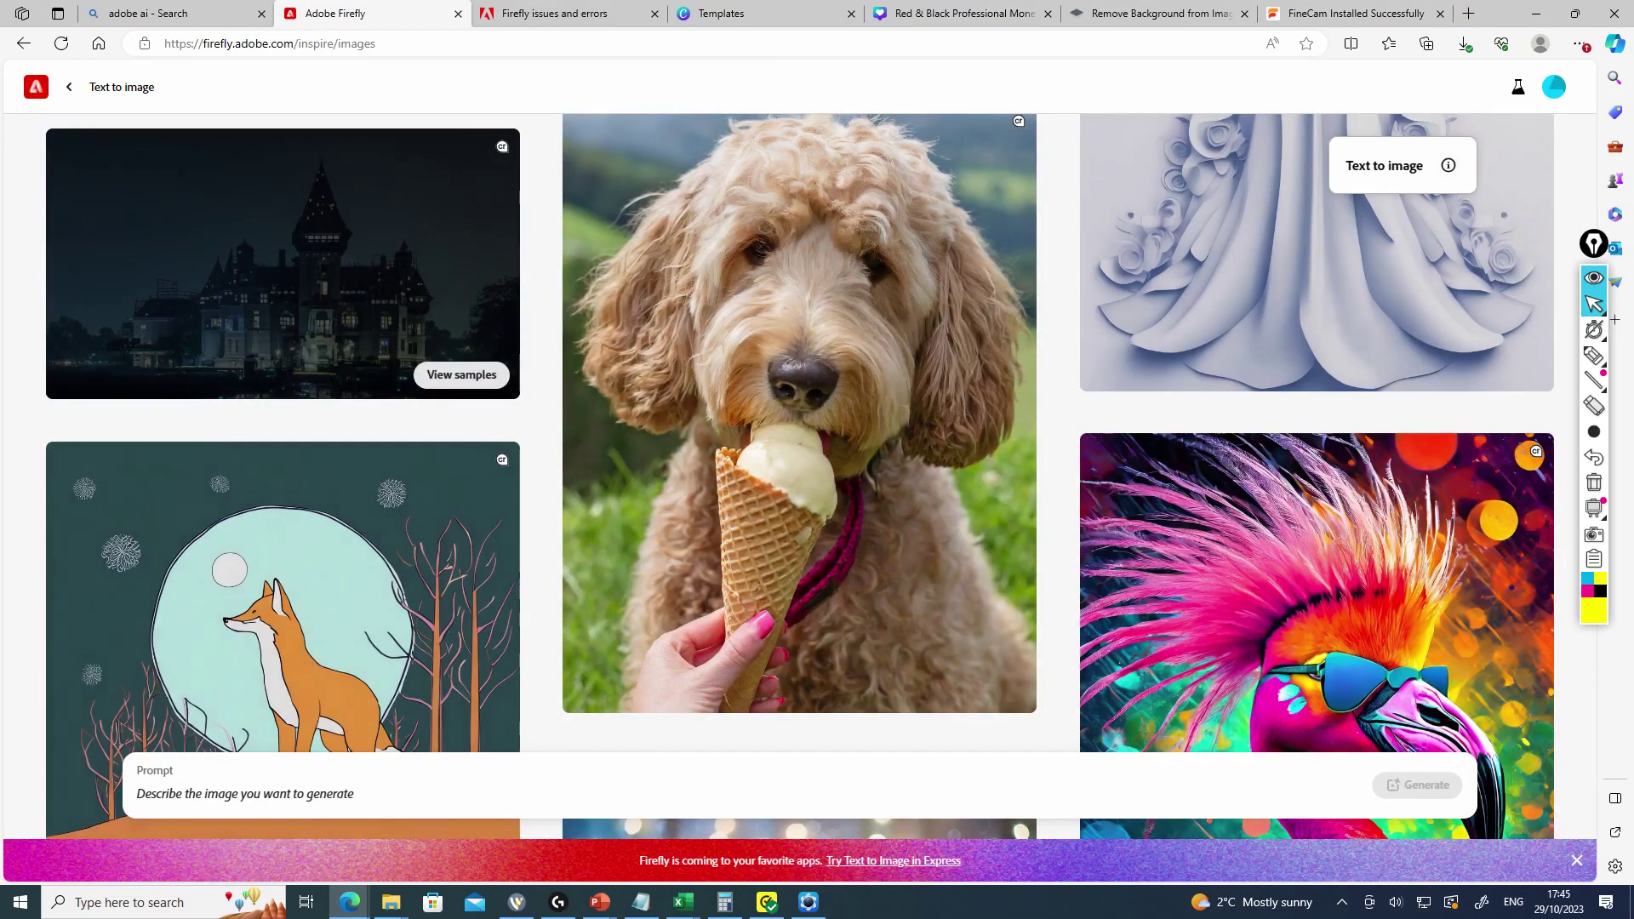
pyautogui.scroll(-5, 800, 476)
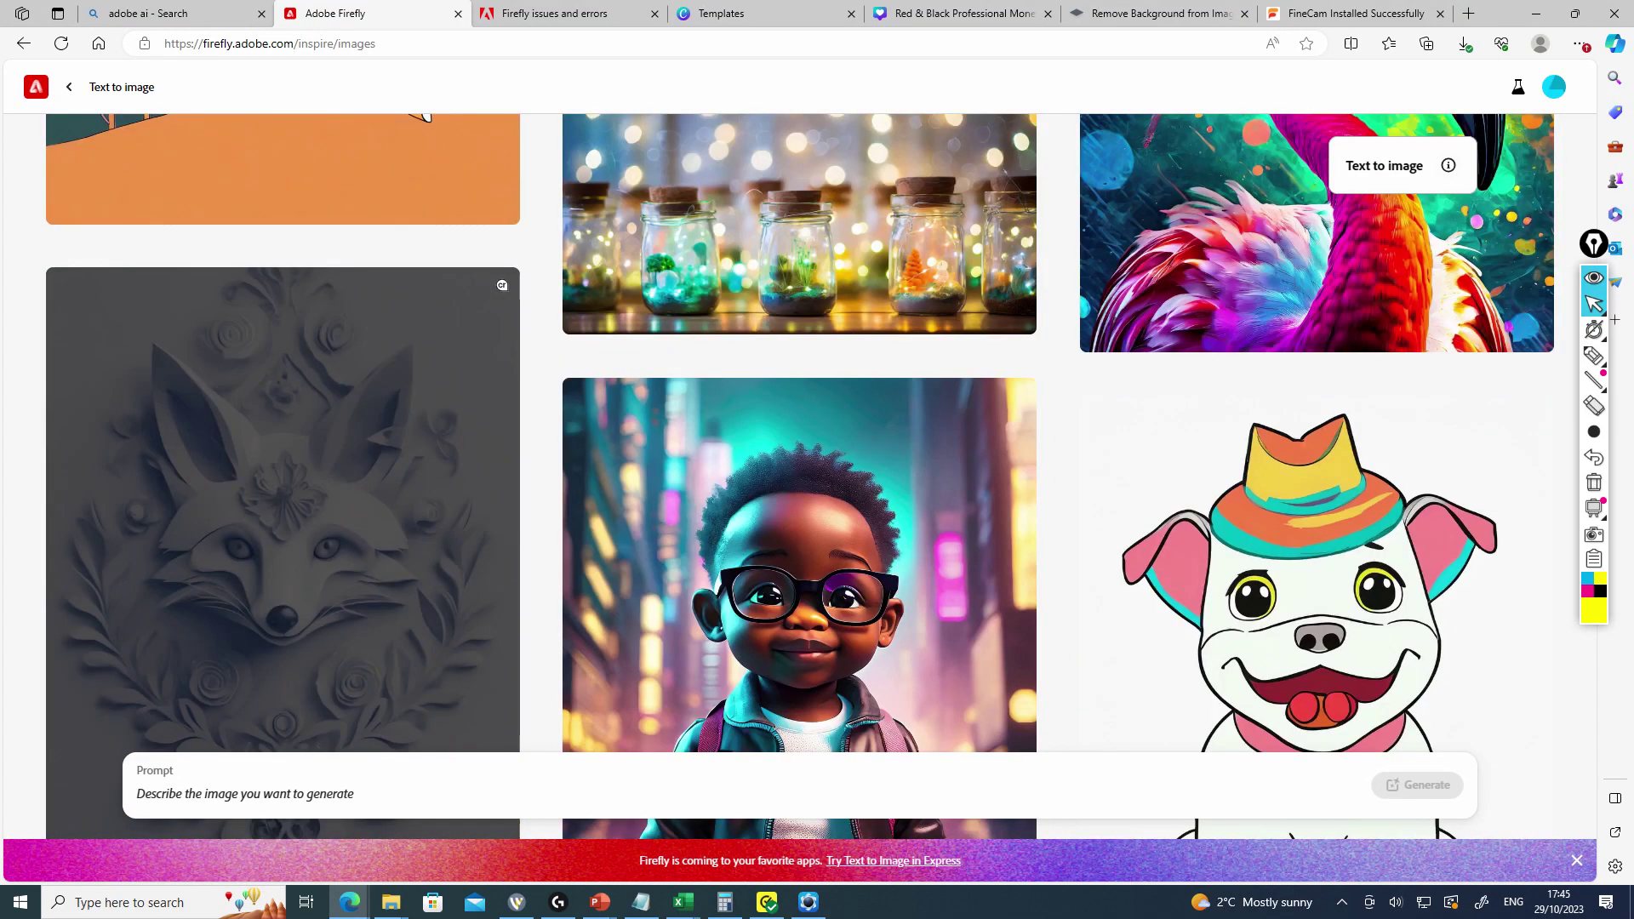
# Enter the prompt 'generate a lobster driving a Cadillac' in the Text to image box
pyautogui.write('g')
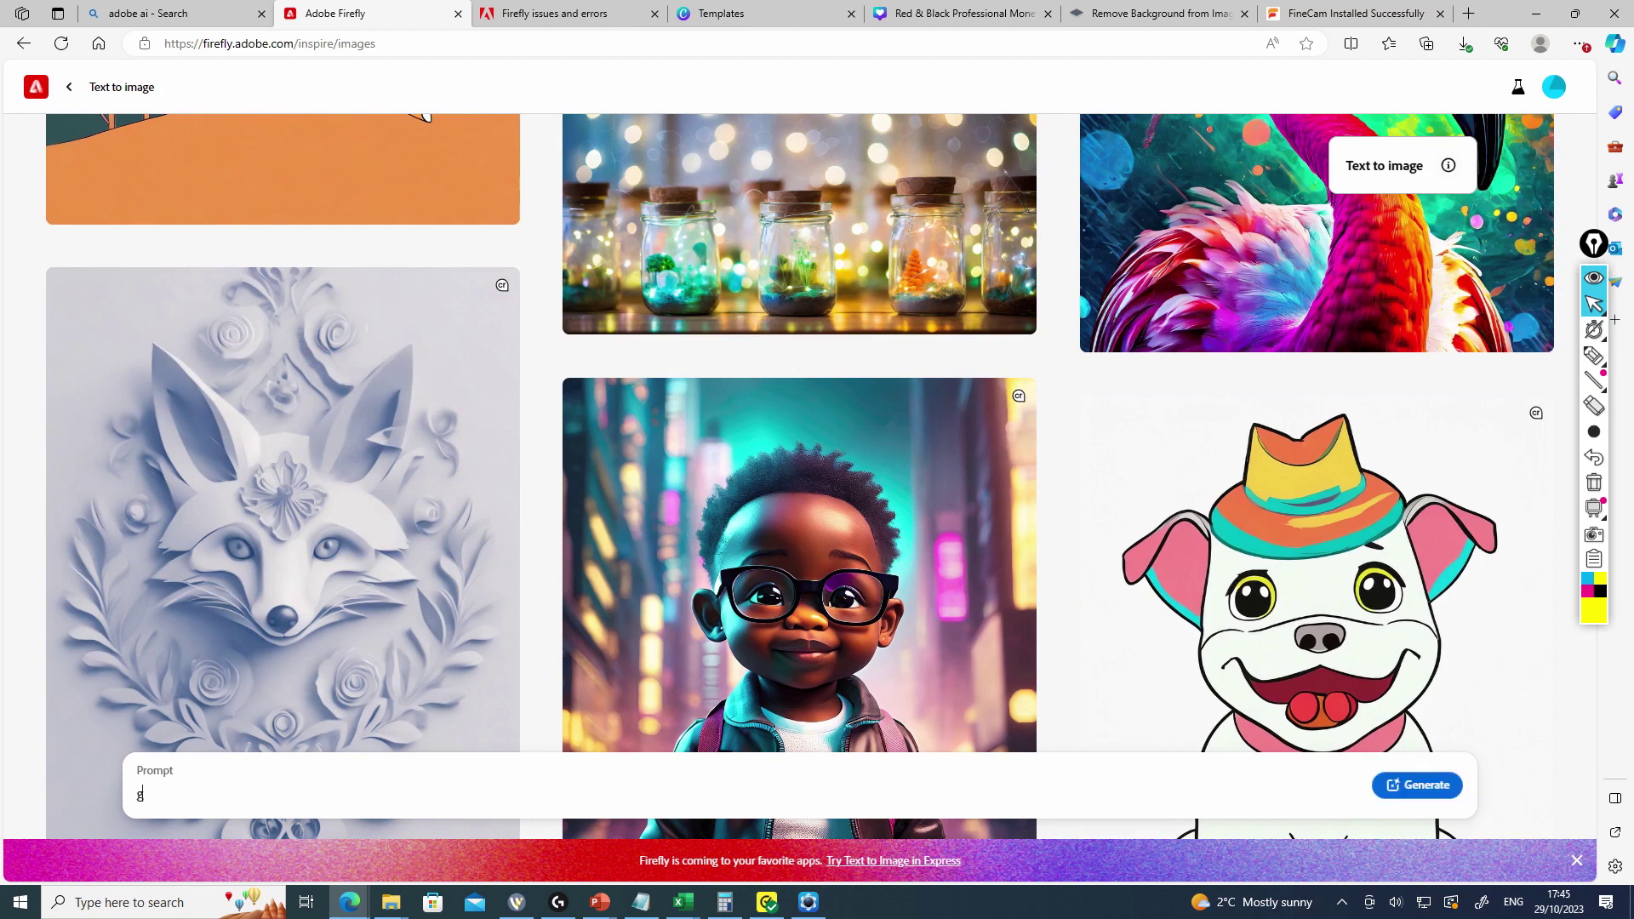
pyautogui.write('enerate a lobster driving a Cadillac')
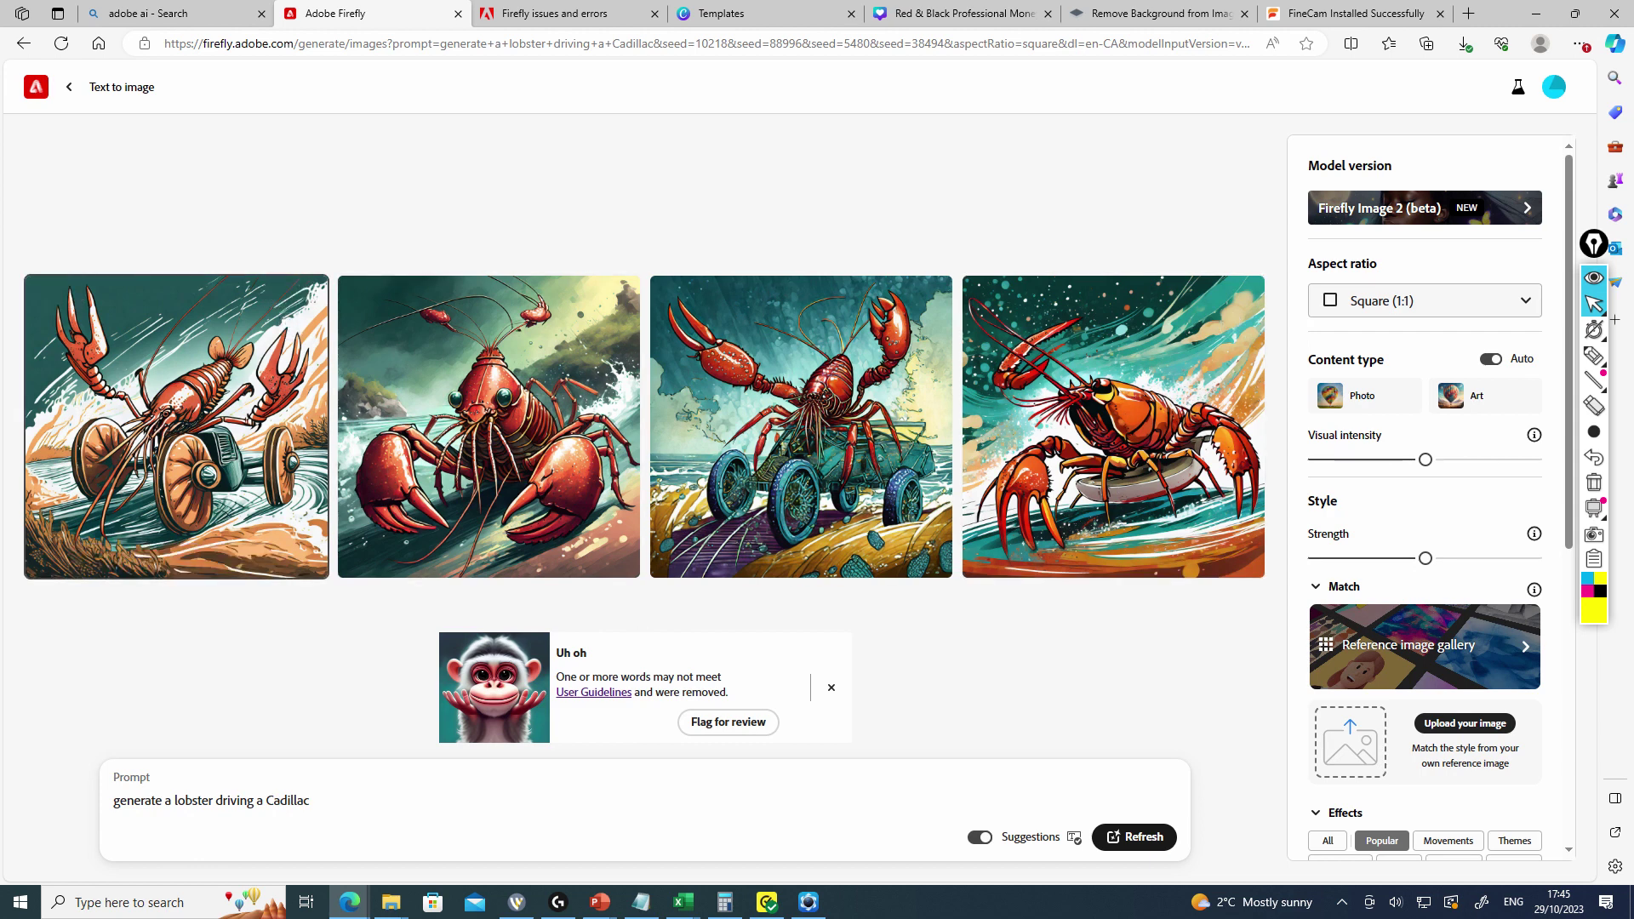
# Replace 'Cadillac' with 'large suv' in the prompt and regenerate the images
pyautogui.doubleClick(288, 800)
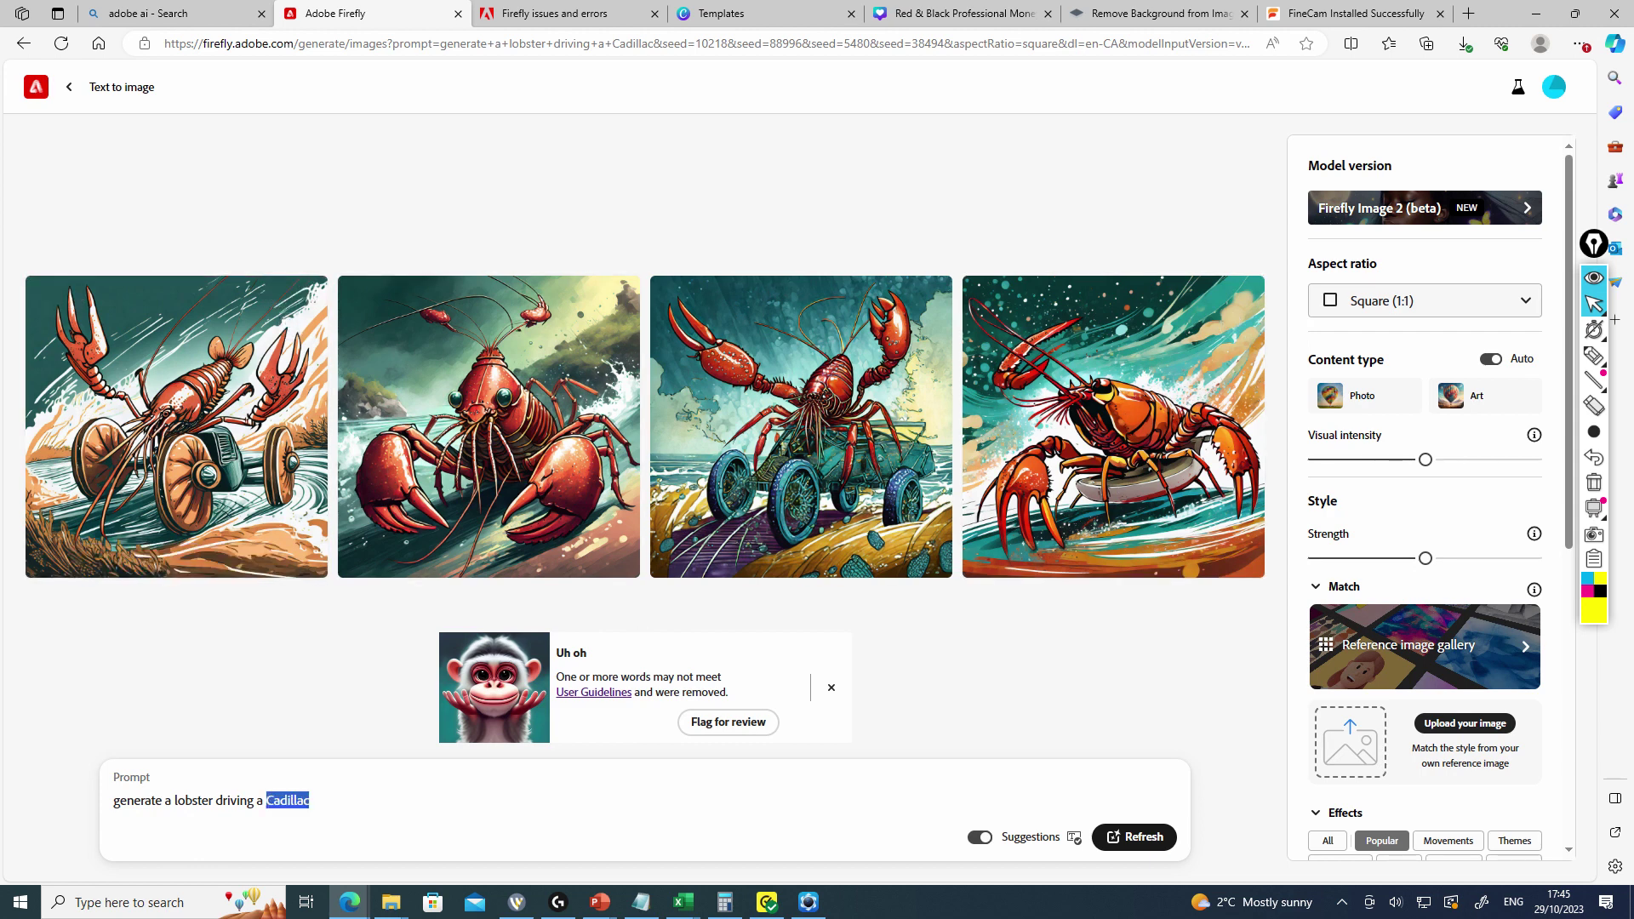
pyautogui.write('large suv')
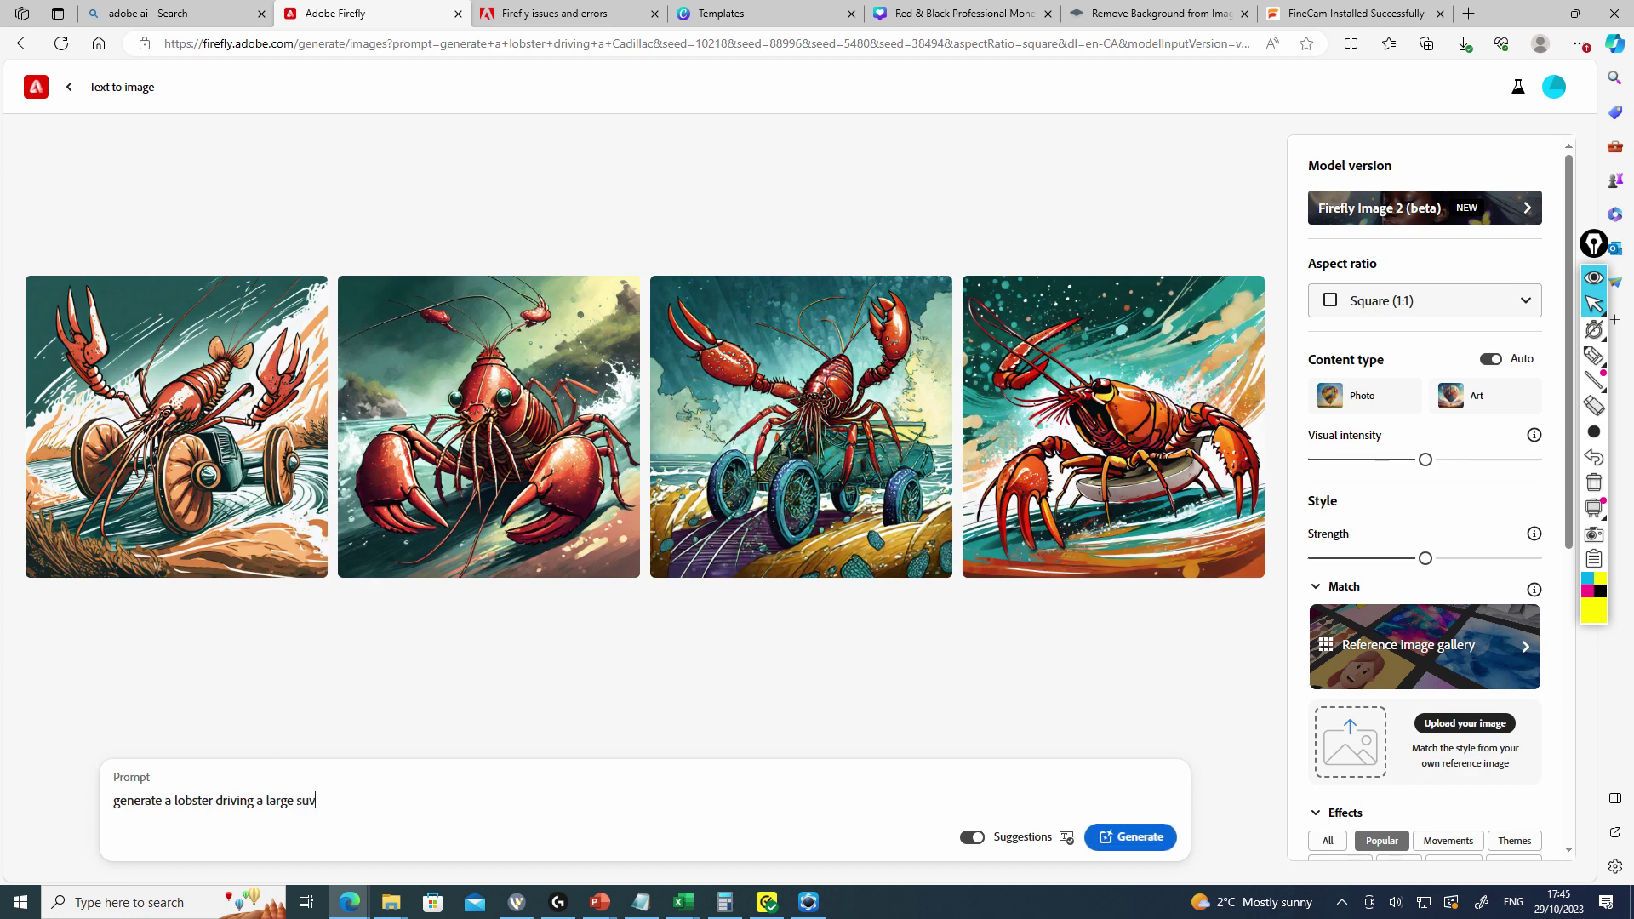
pyautogui.press('Return')
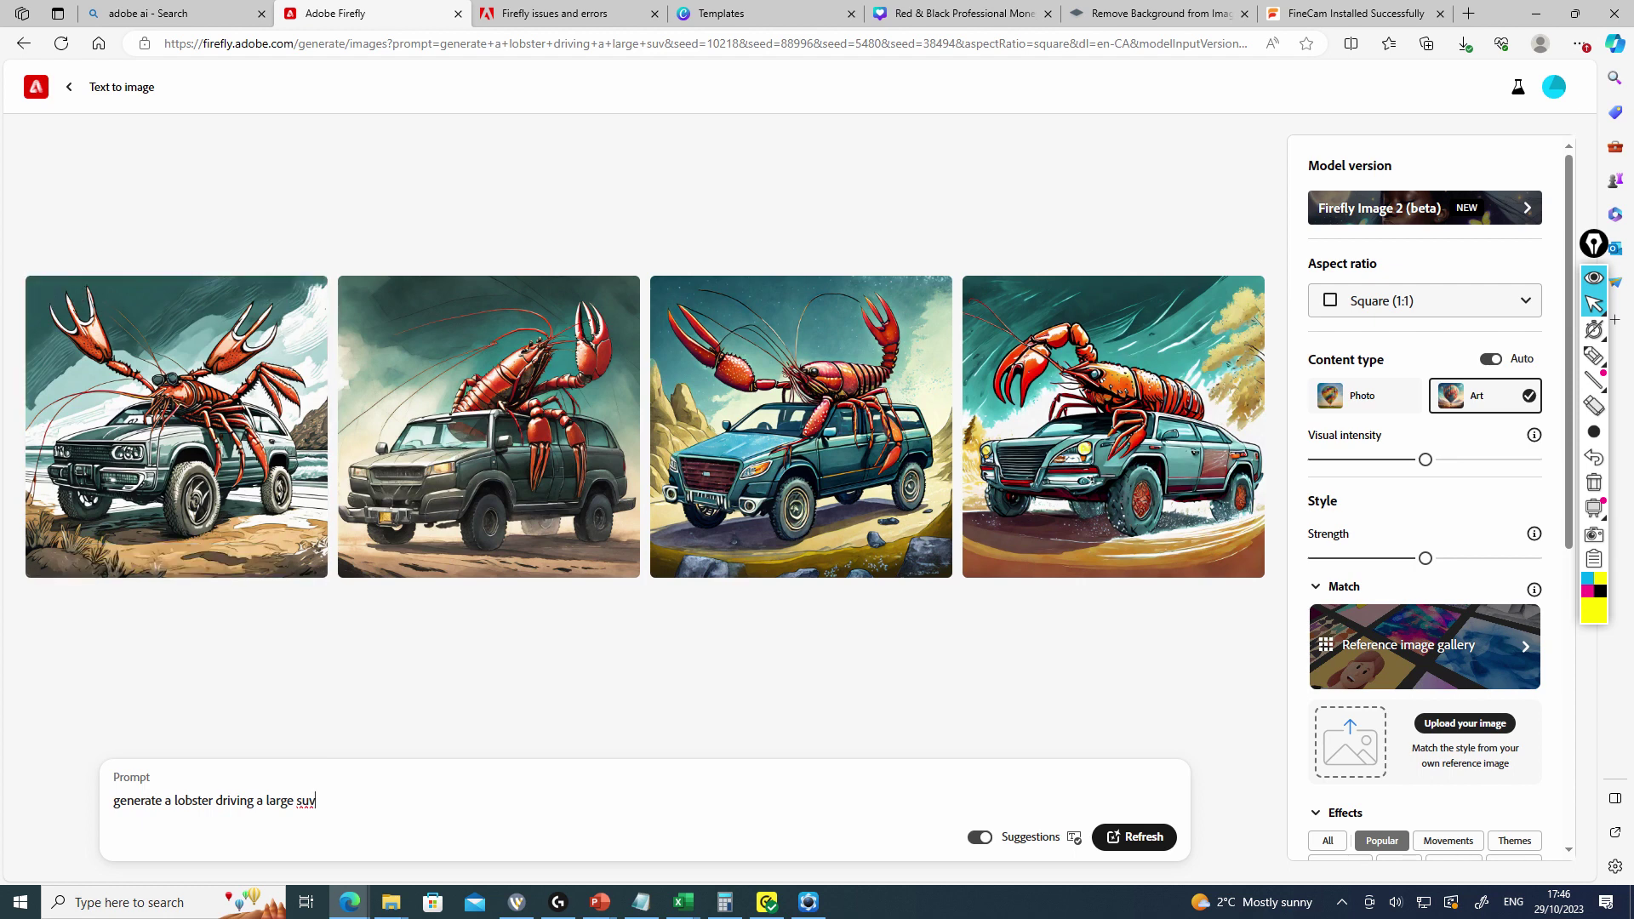
# Replace the prompt with 'Lobster behind the steering wheel of an SUV, with the sun shining above it' and generate
pyautogui.hotkey('ctrl', 'a')
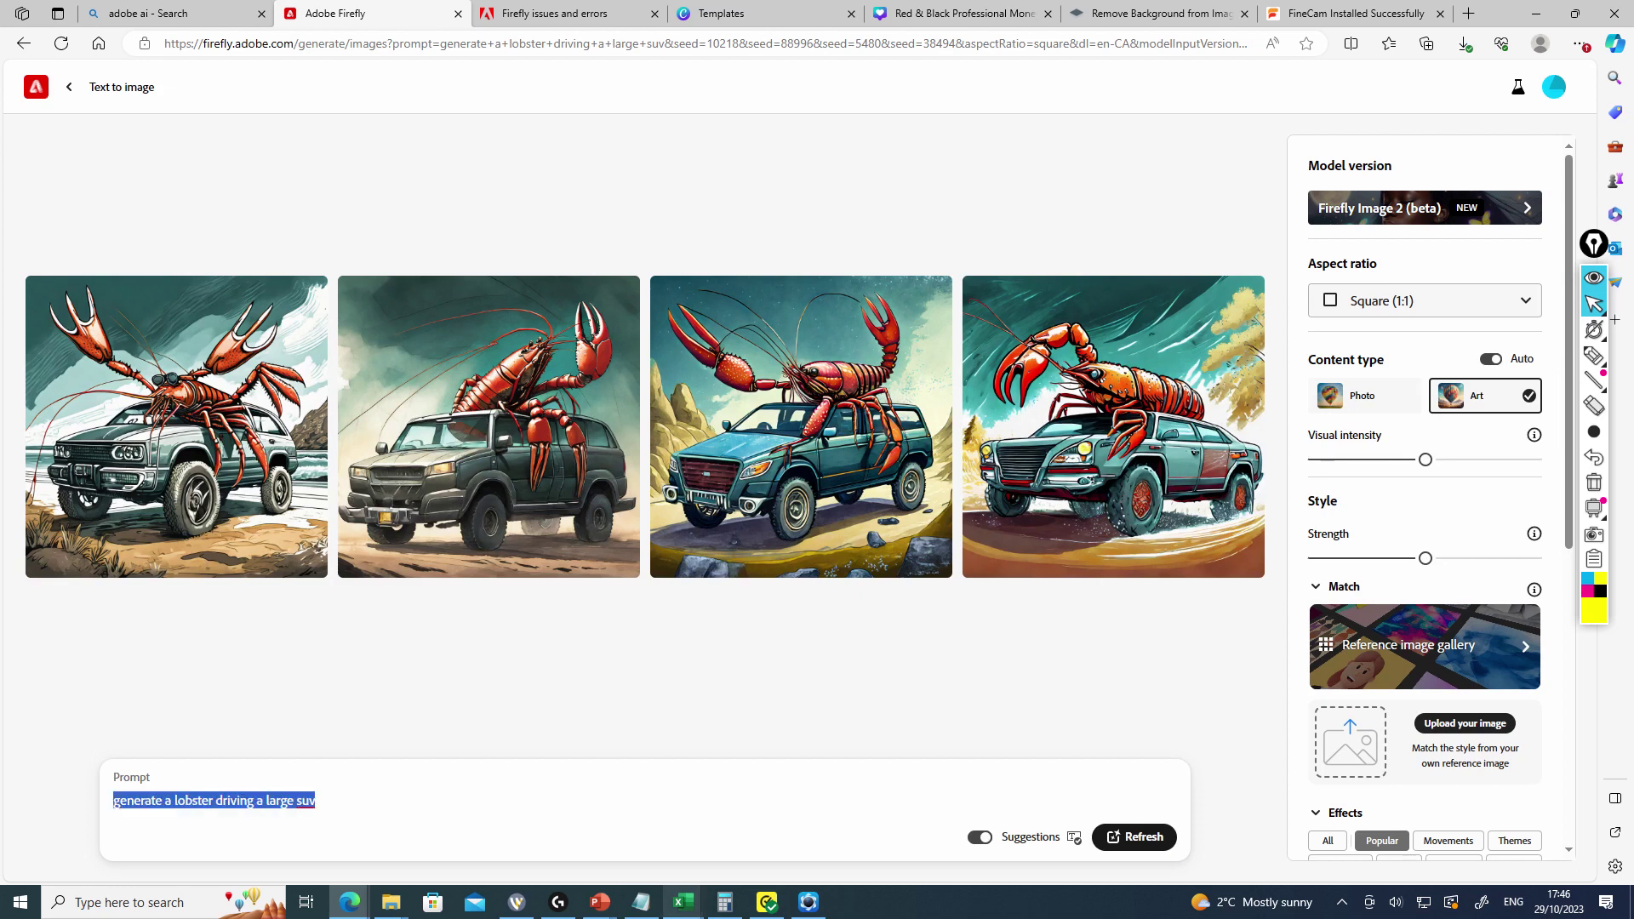
pyautogui.write('Lobster ')
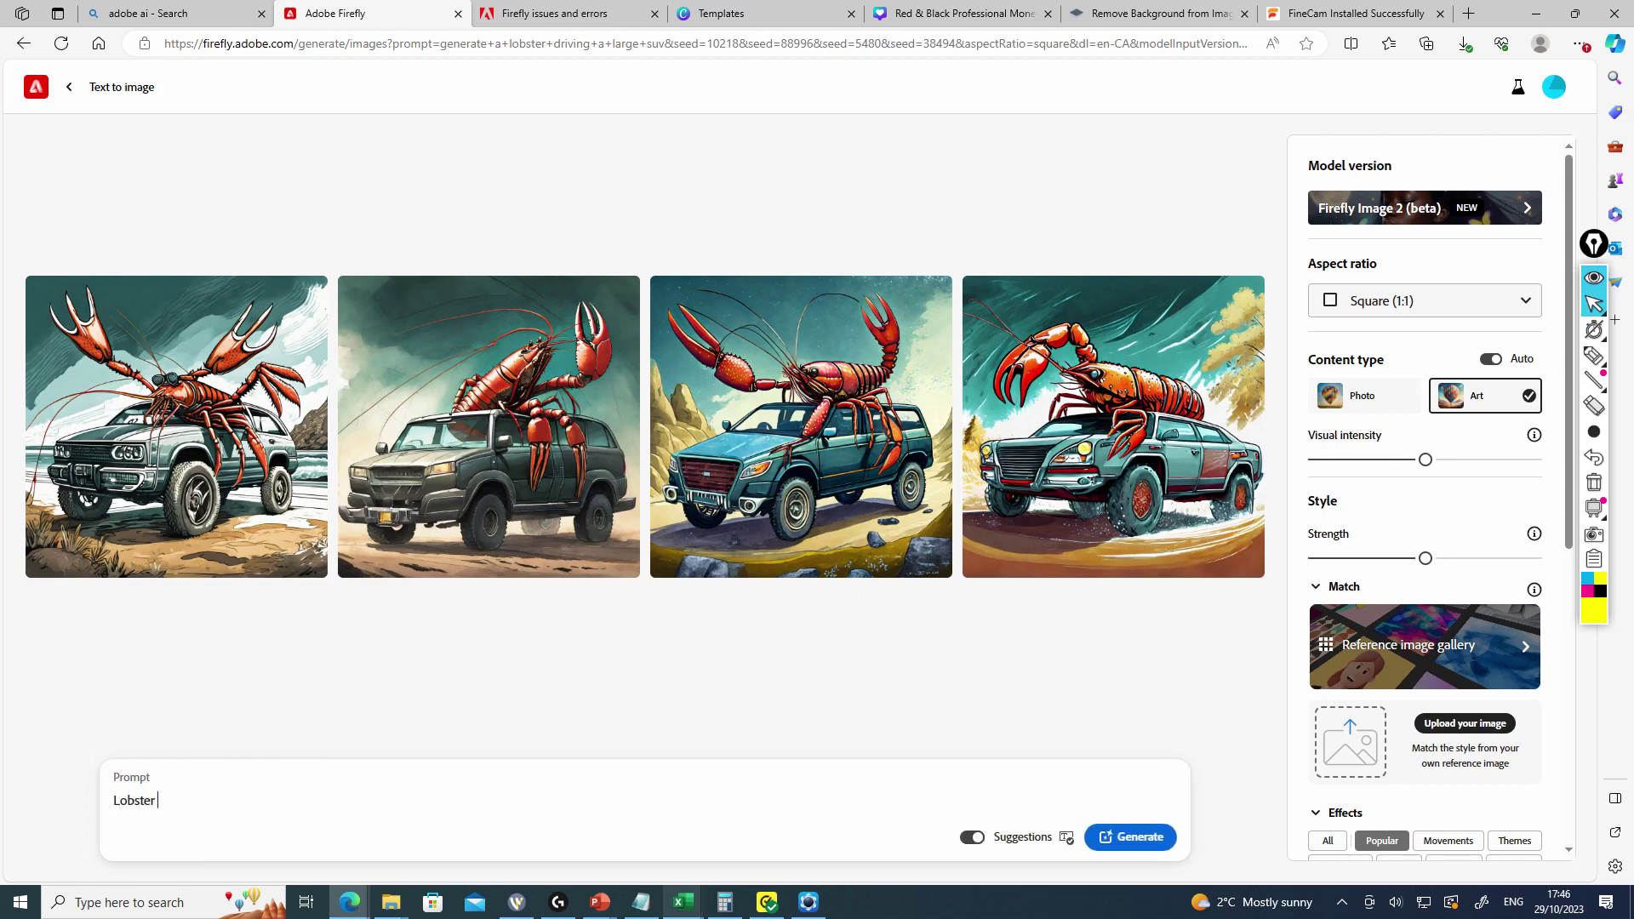
pyautogui.write('behind the steering wheel of an')
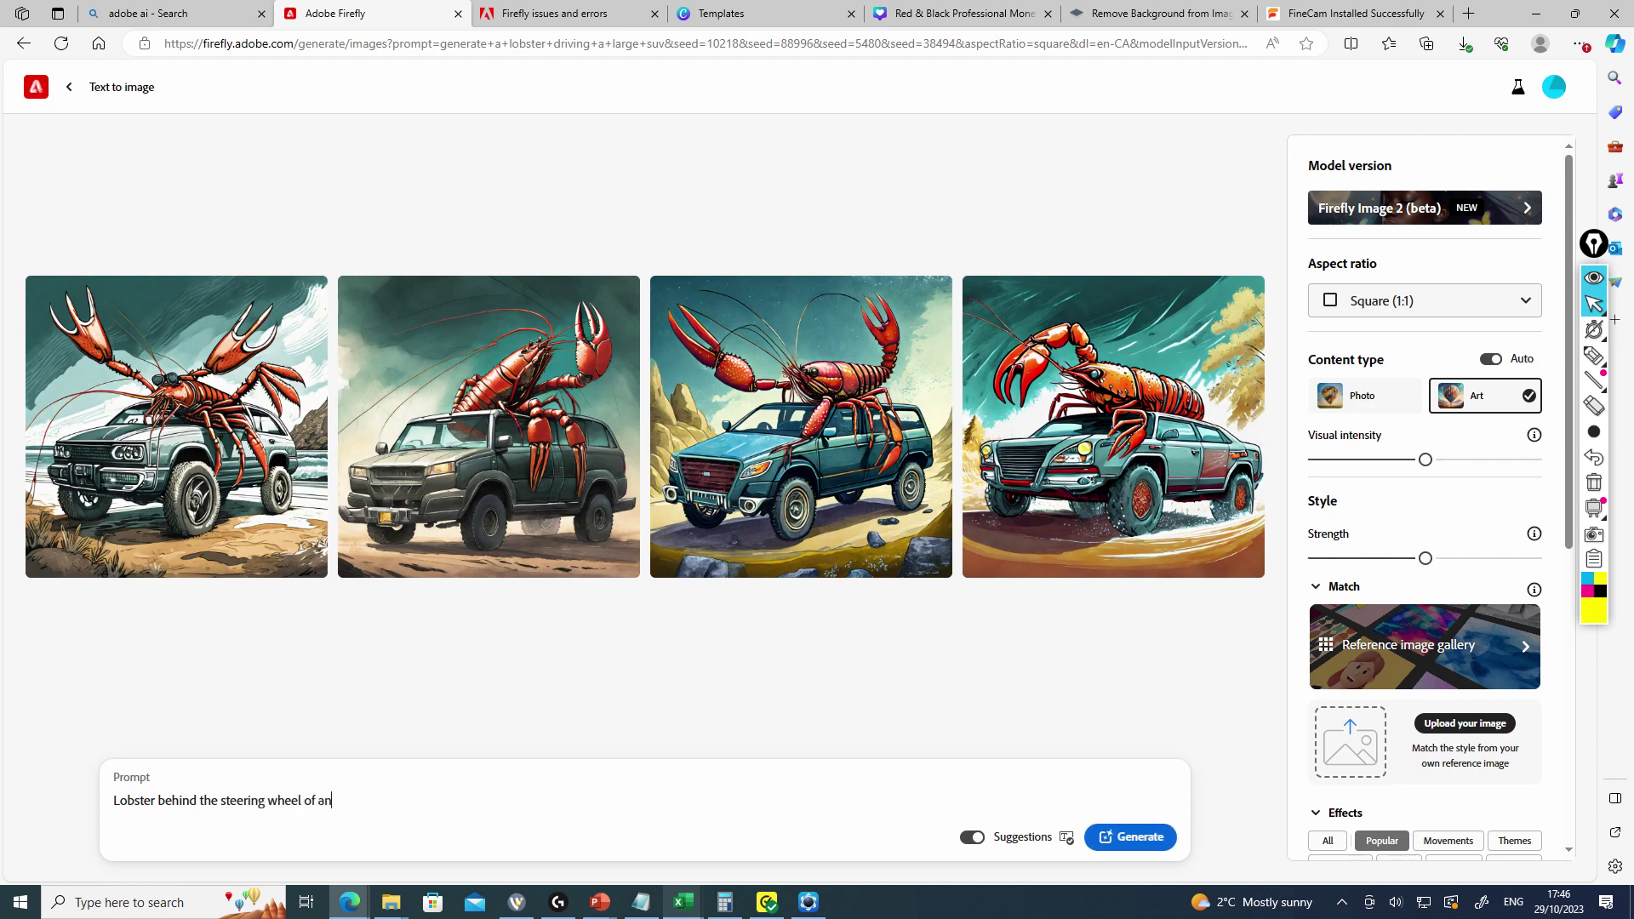
pyautogui.write(' S')
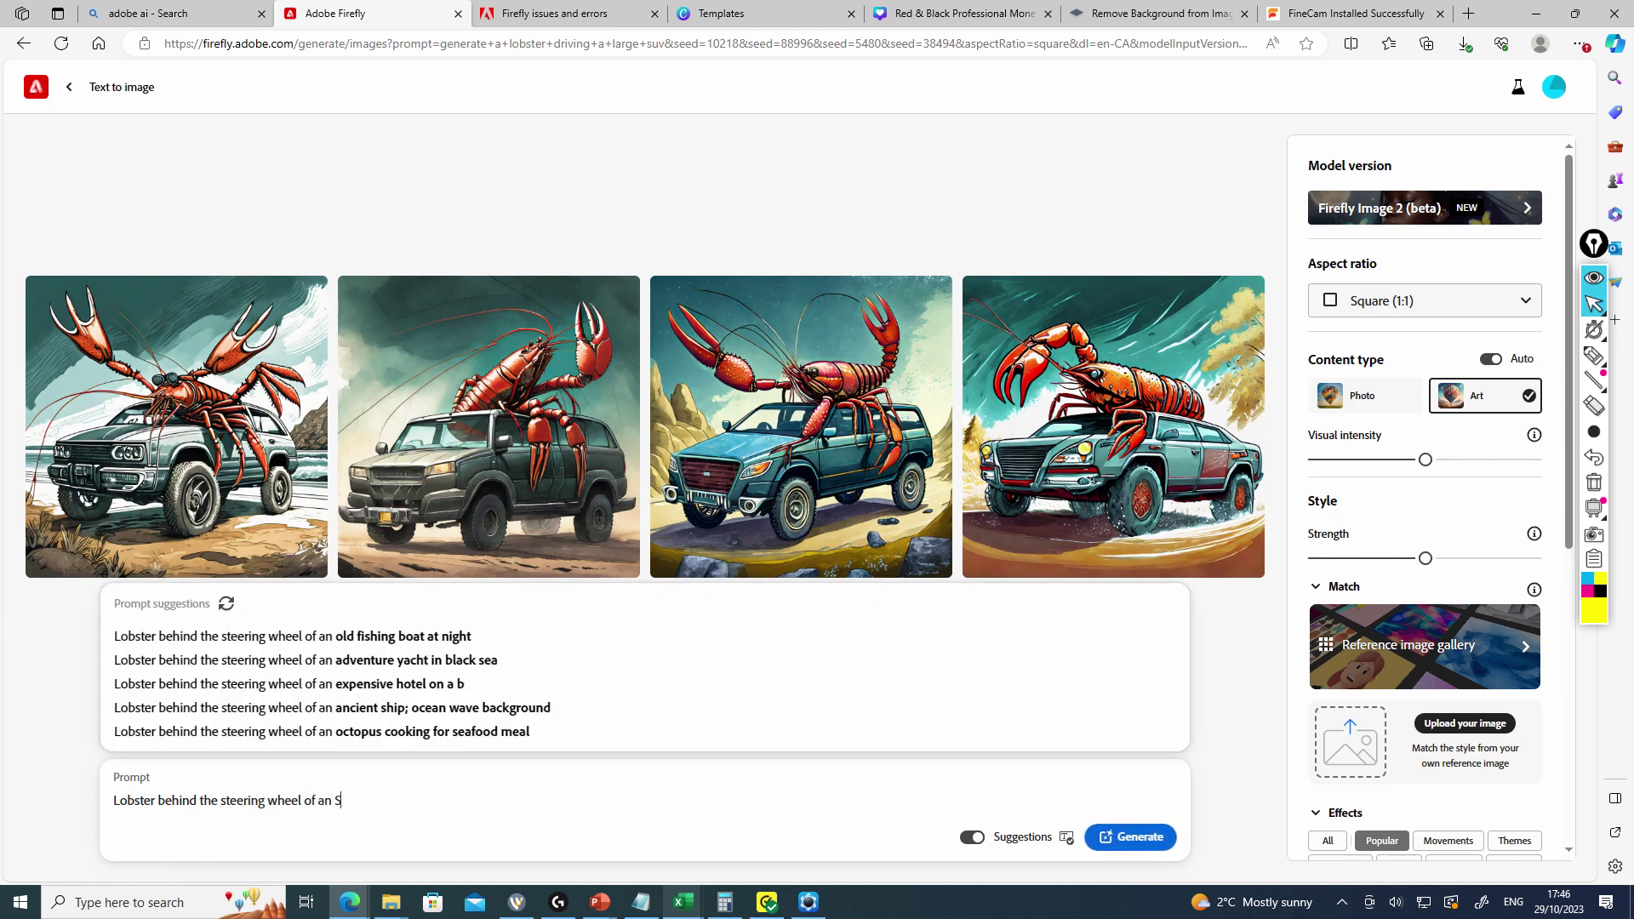
pyautogui.write('UV, with the sun ')
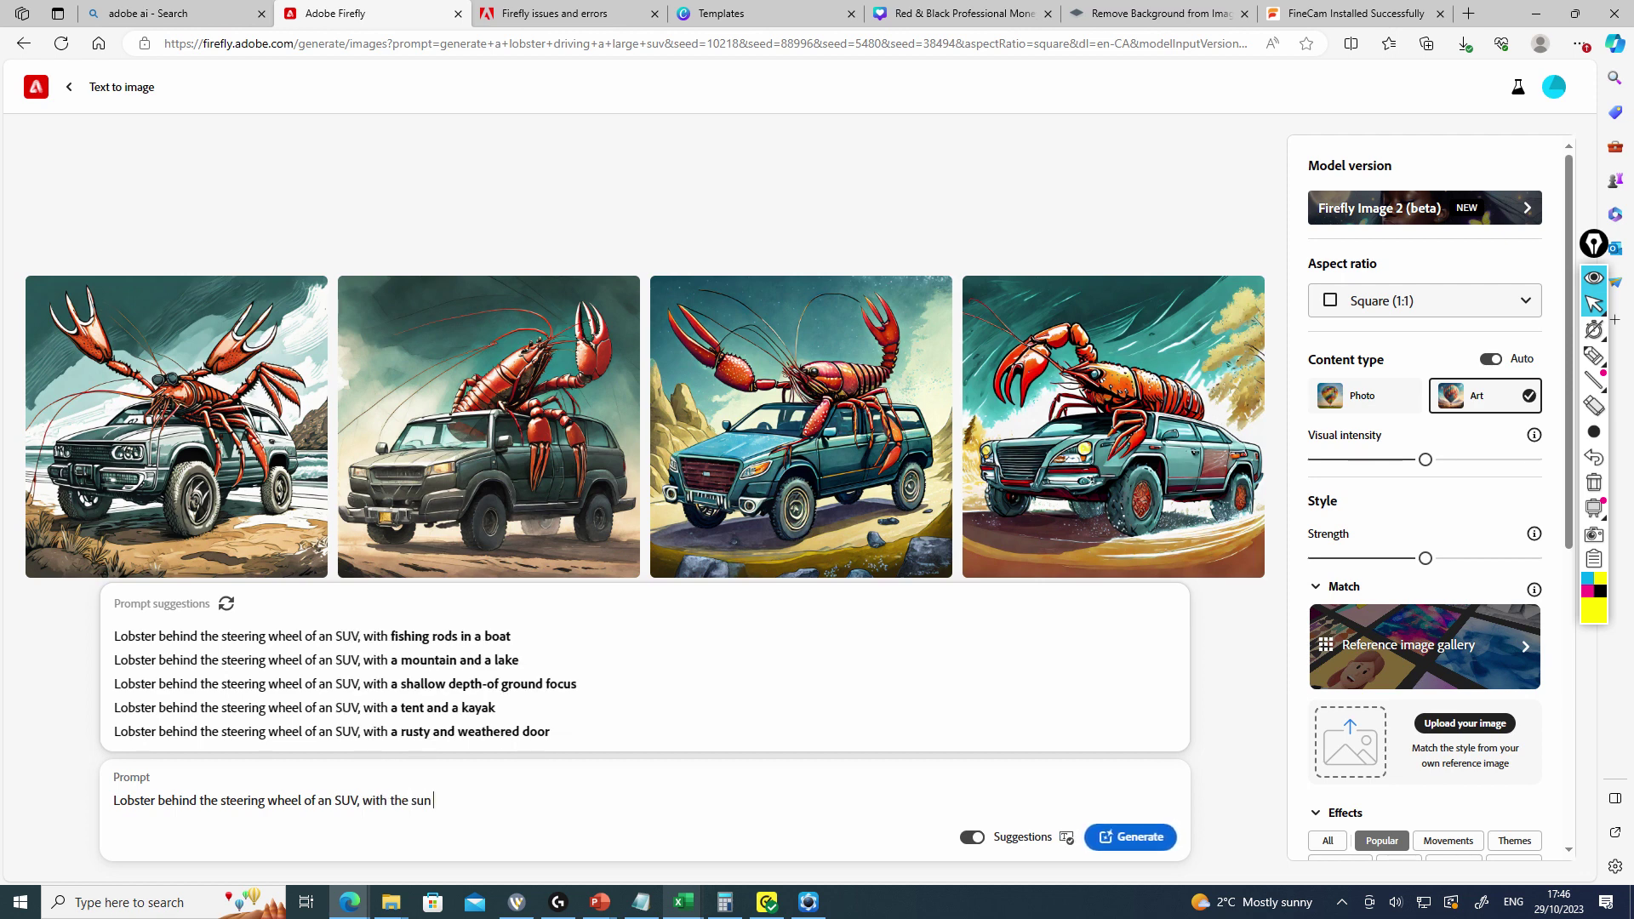
pyautogui.write('shining above it')
pyautogui.moveTo(682, 902)
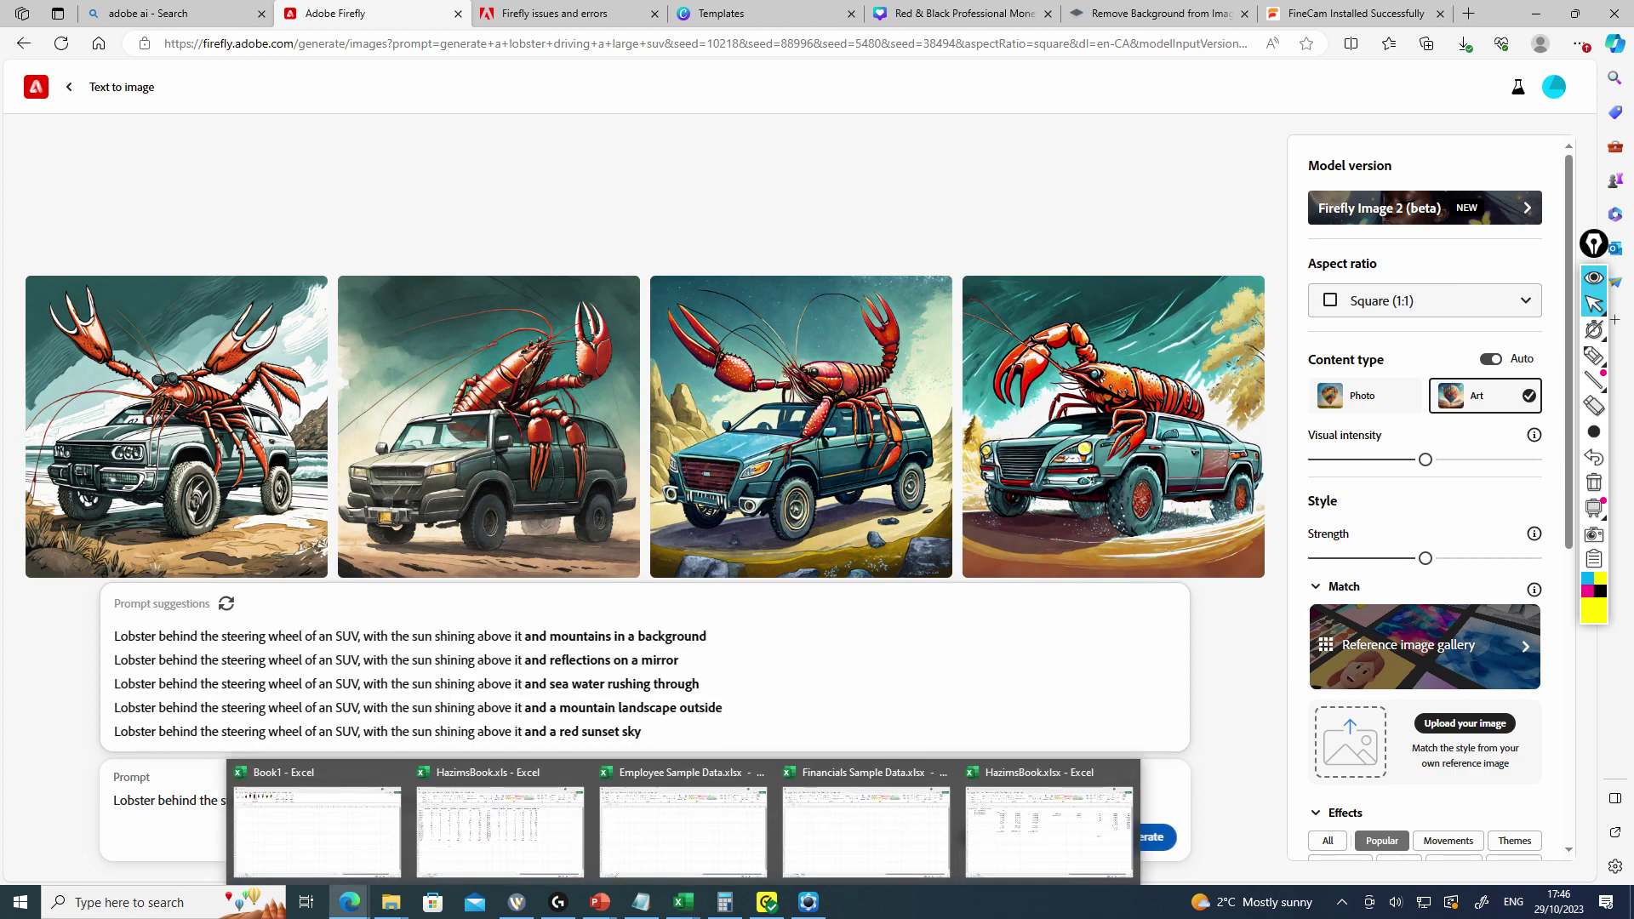
pyautogui.press('Return')
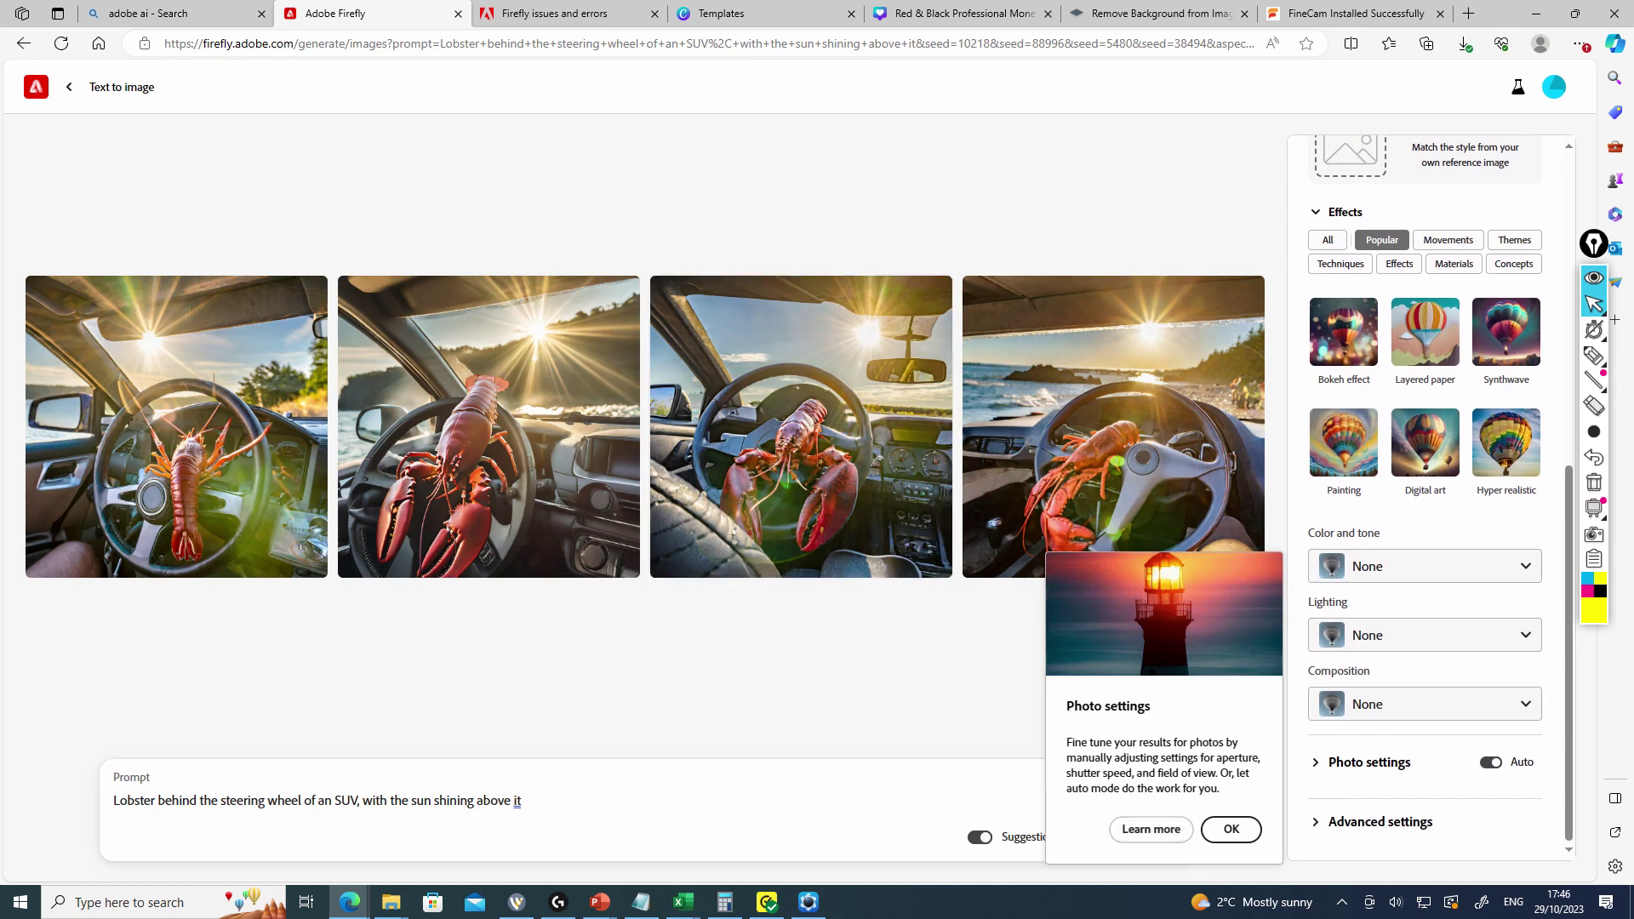
# Dismiss the photo settings tip, prefix the prompt with 'Giant smiling', and regenerate
pyautogui.click(1230, 829)
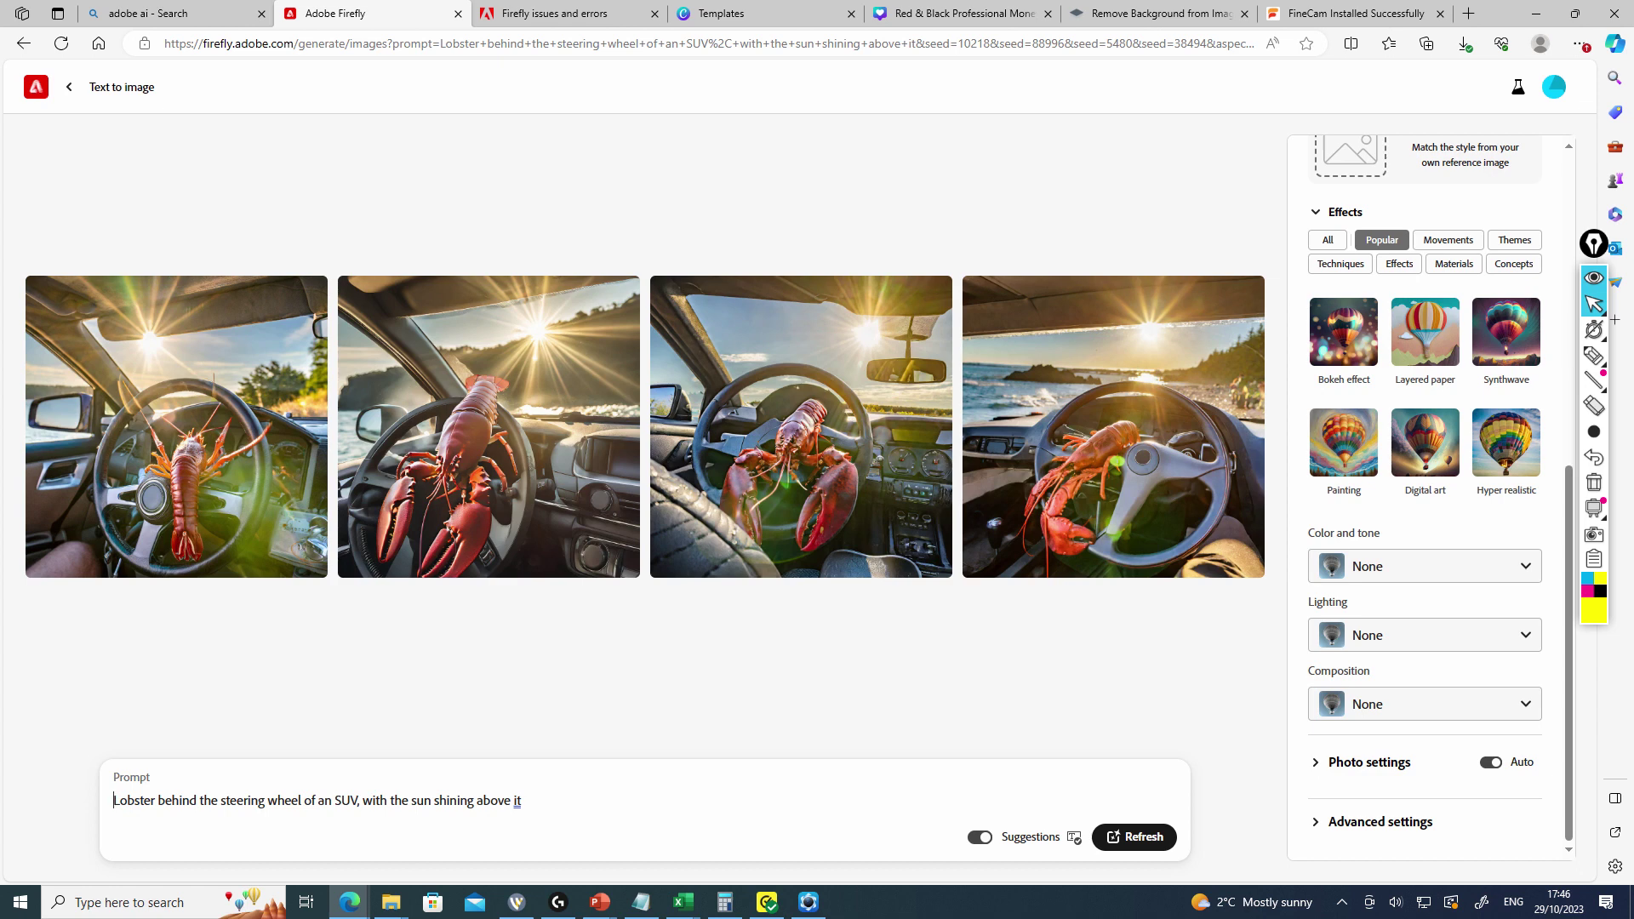
pyautogui.write('Giant sm')
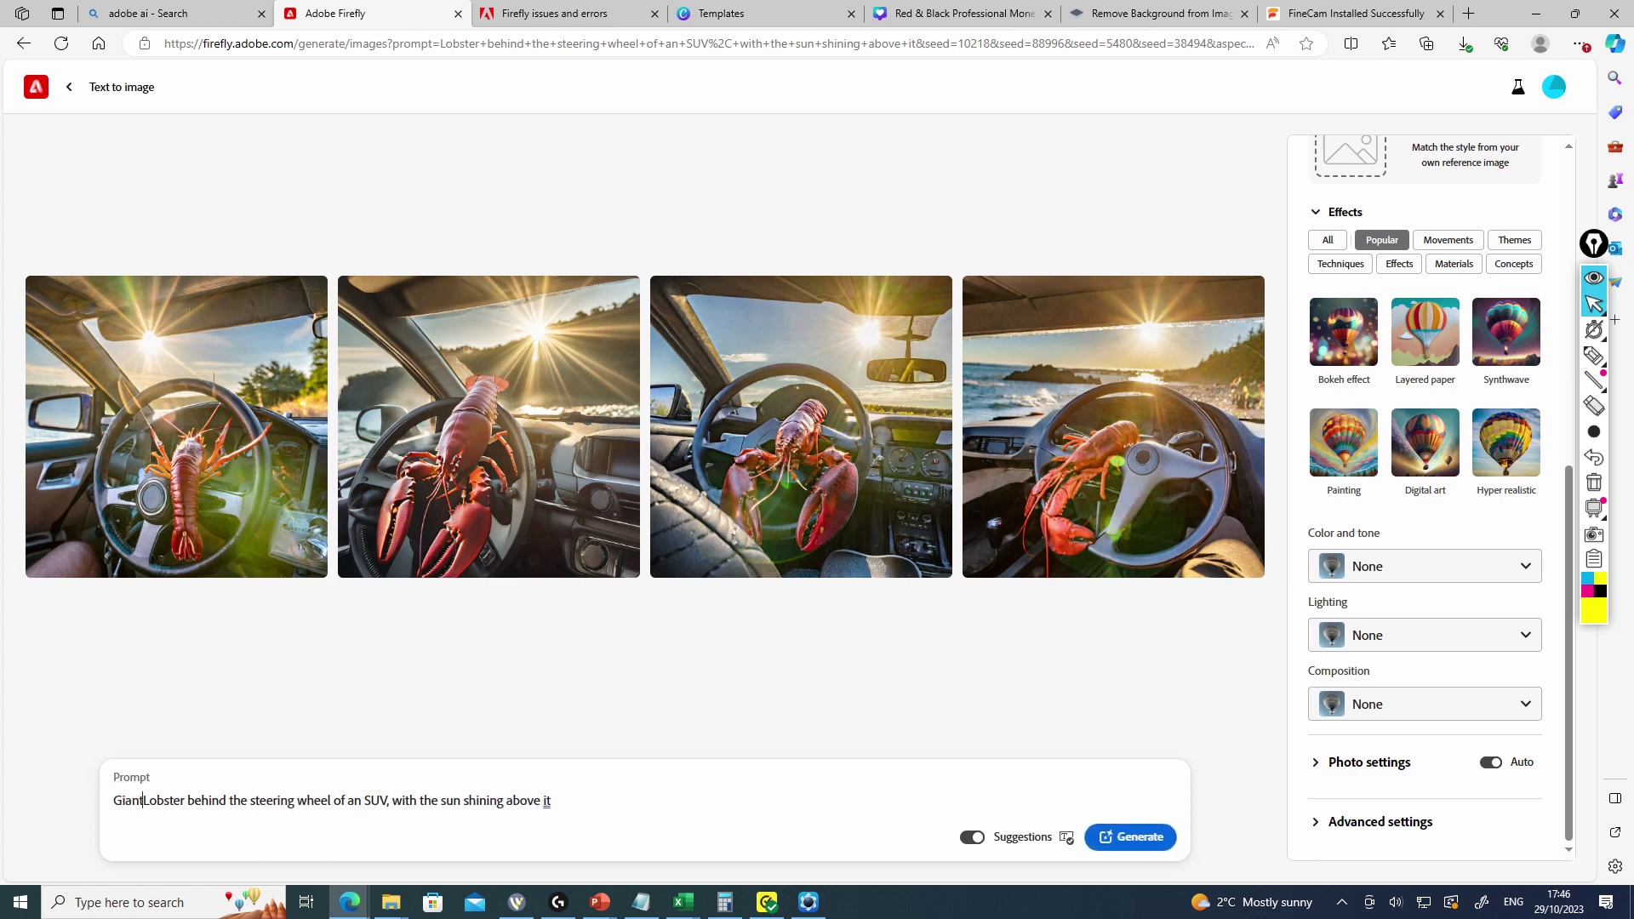
pyautogui.write('iling')
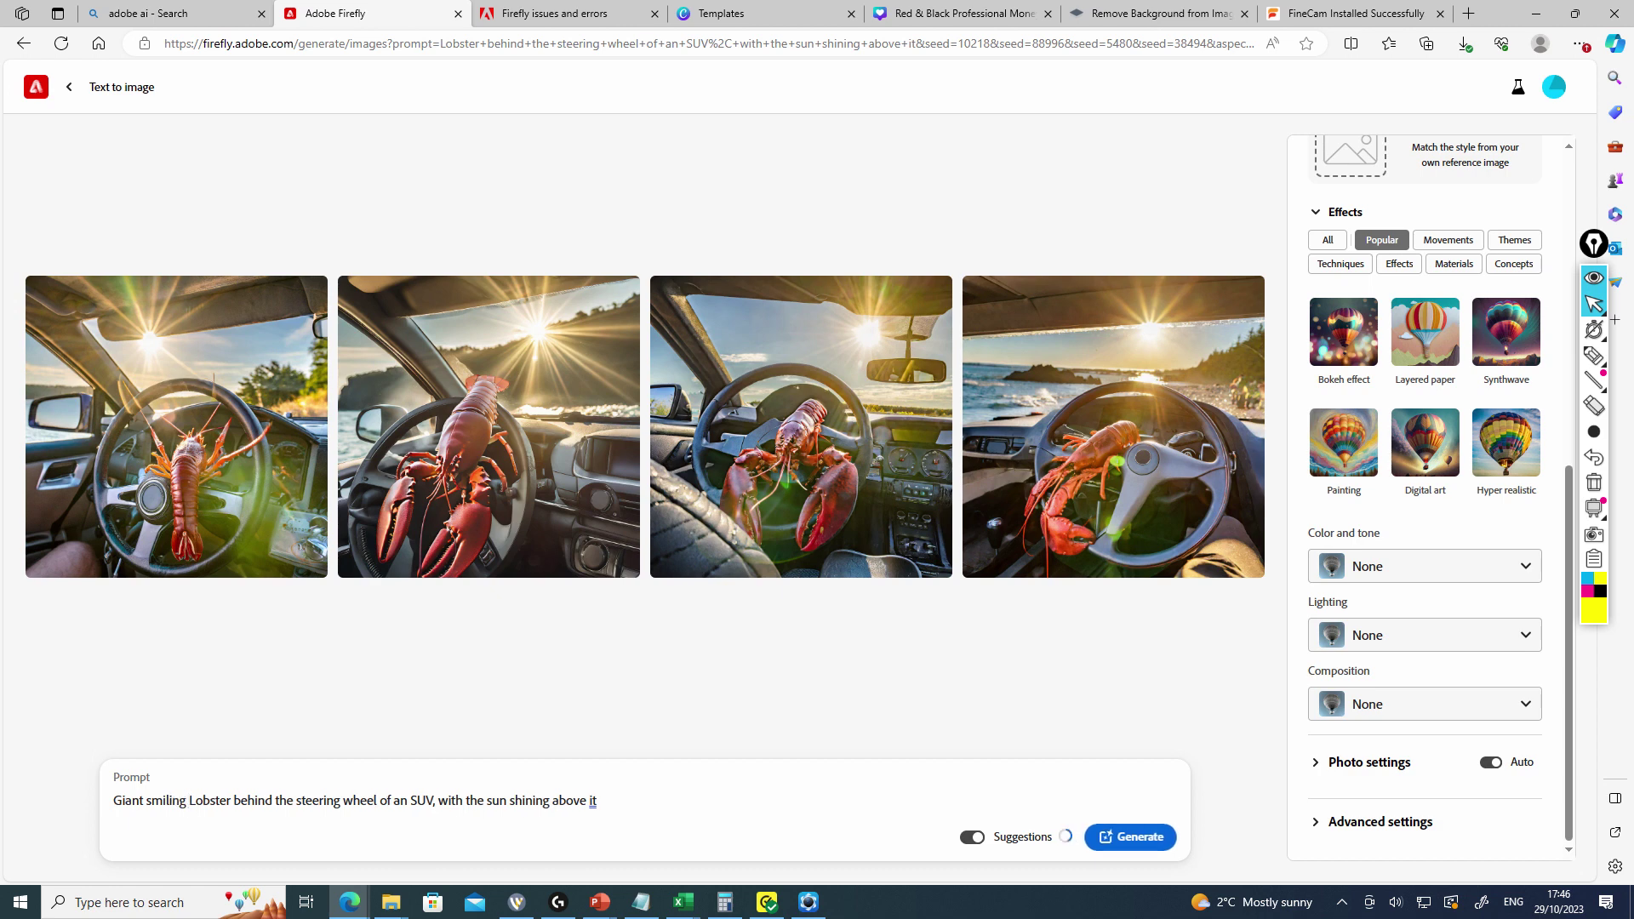
pyautogui.press('Return')
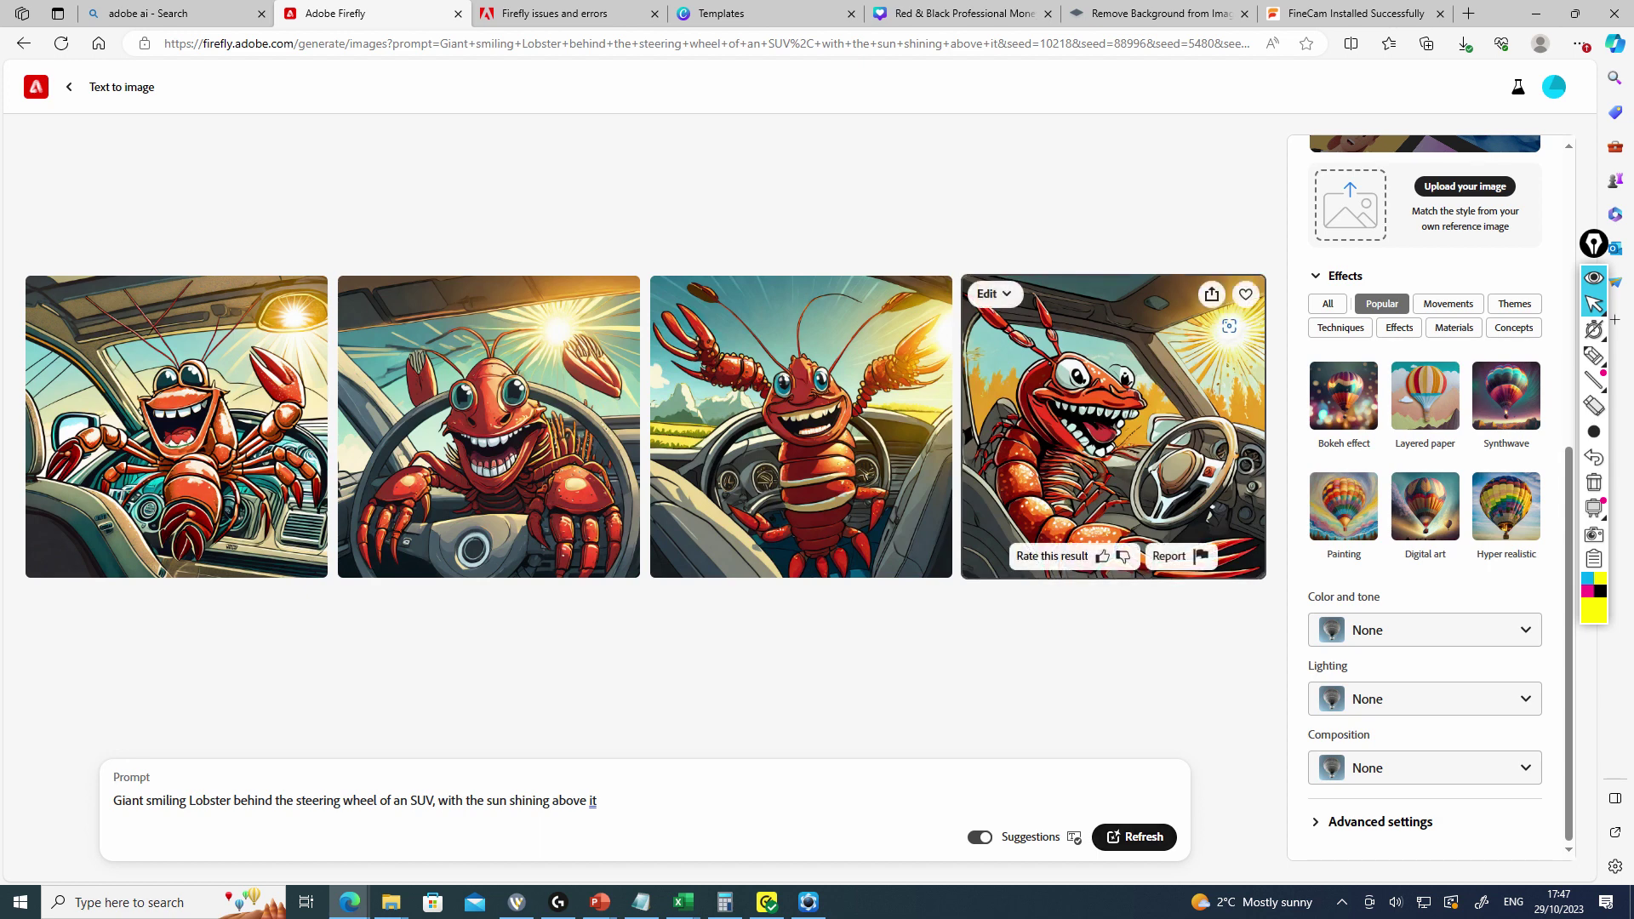
# Compare all four lobster images enlarged, settling on the fourth with its editing options shown
pyautogui.click(1113, 426)
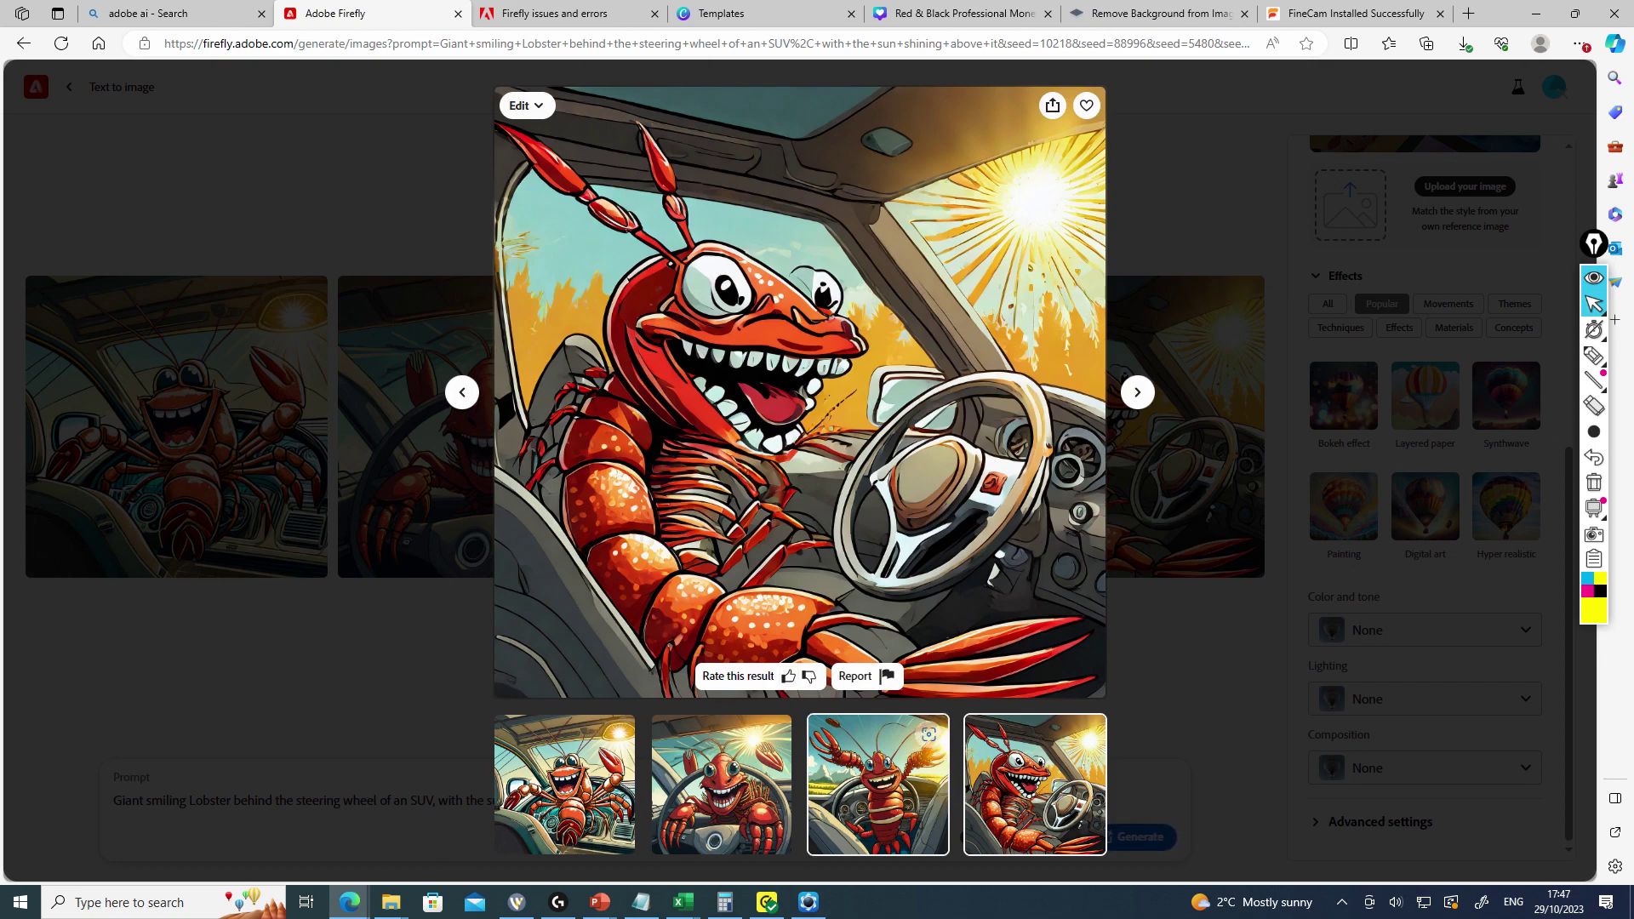
pyautogui.click(877, 783)
pyautogui.click(721, 783)
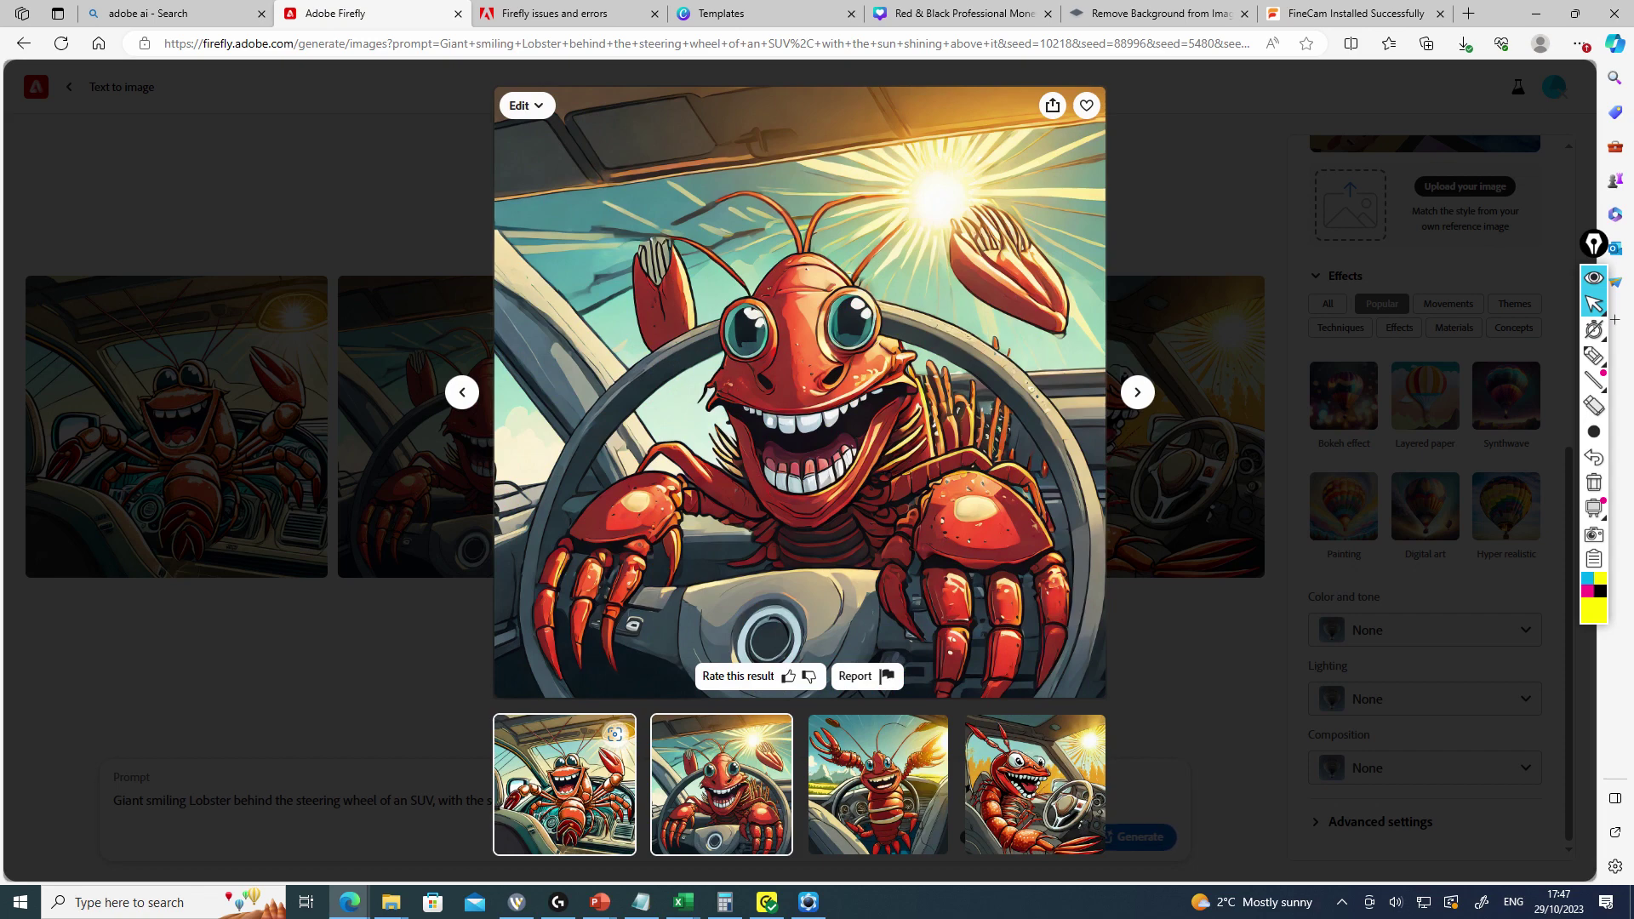
pyautogui.click(564, 783)
pyautogui.click(1034, 783)
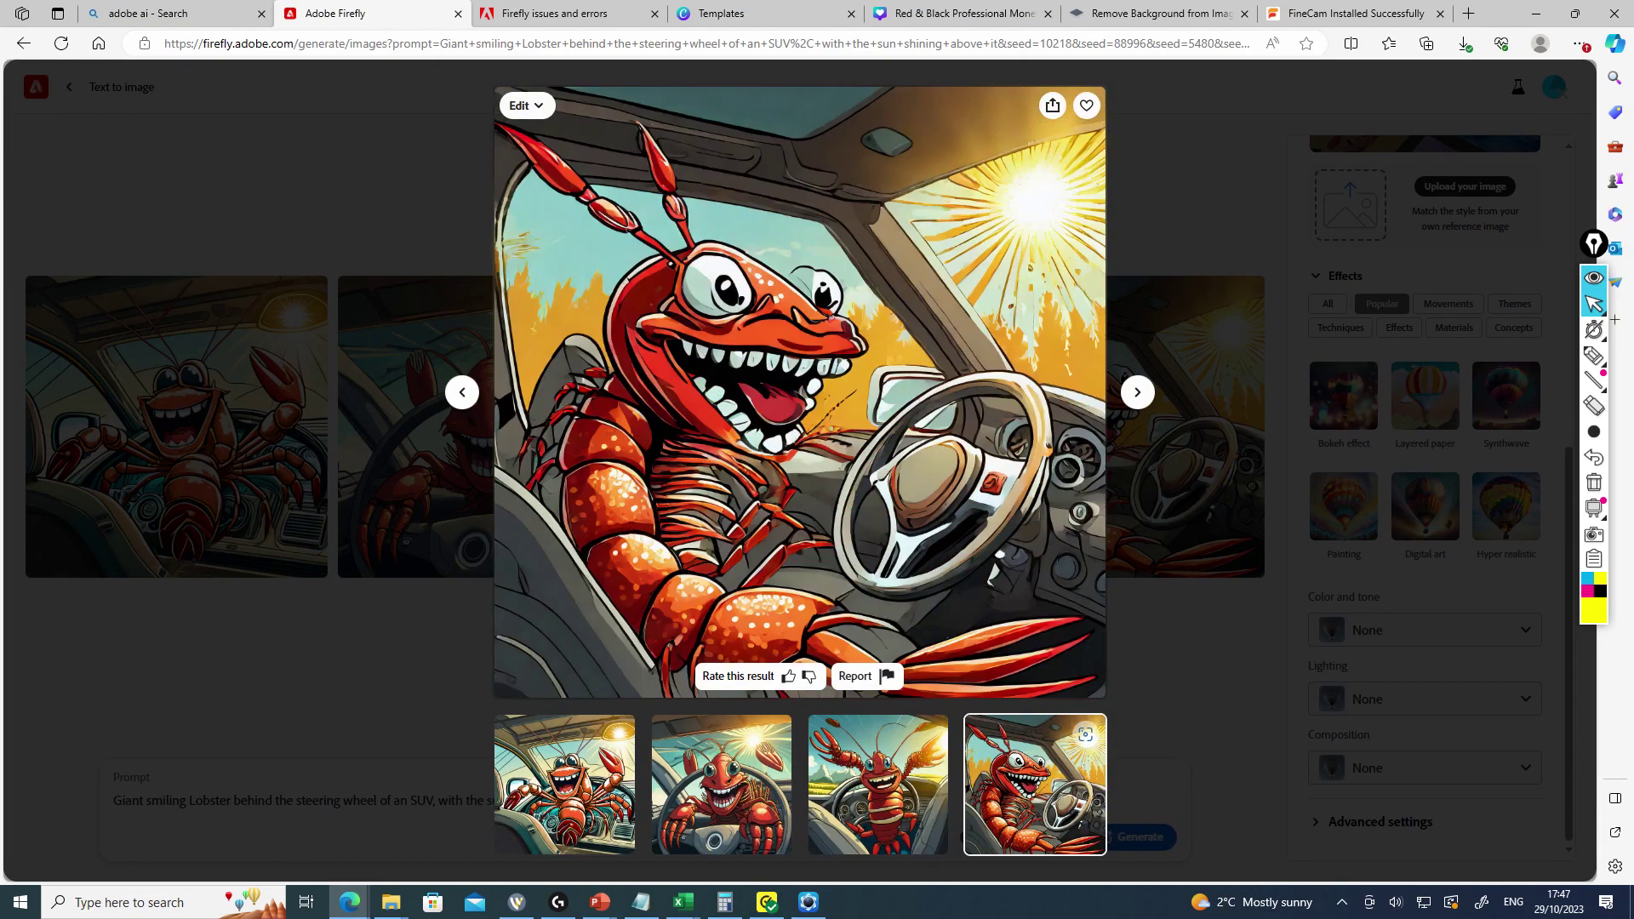
pyautogui.click(526, 106)
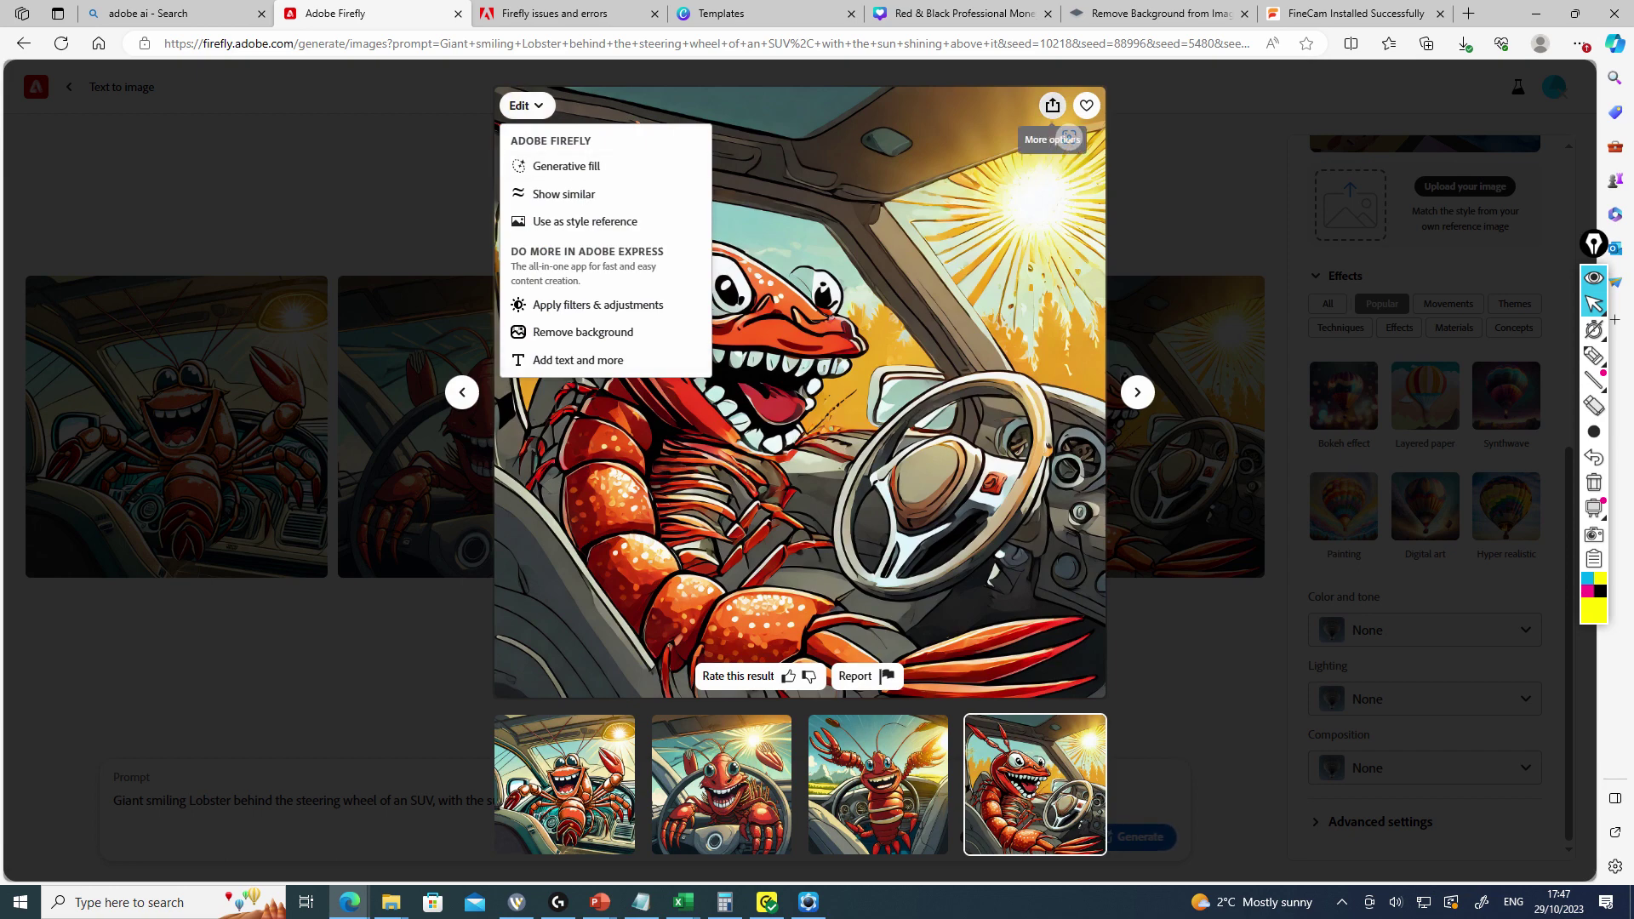
# Save the enlarged grinning lobster image to Favorites and reopen its Edit options
pyautogui.press('Escape')
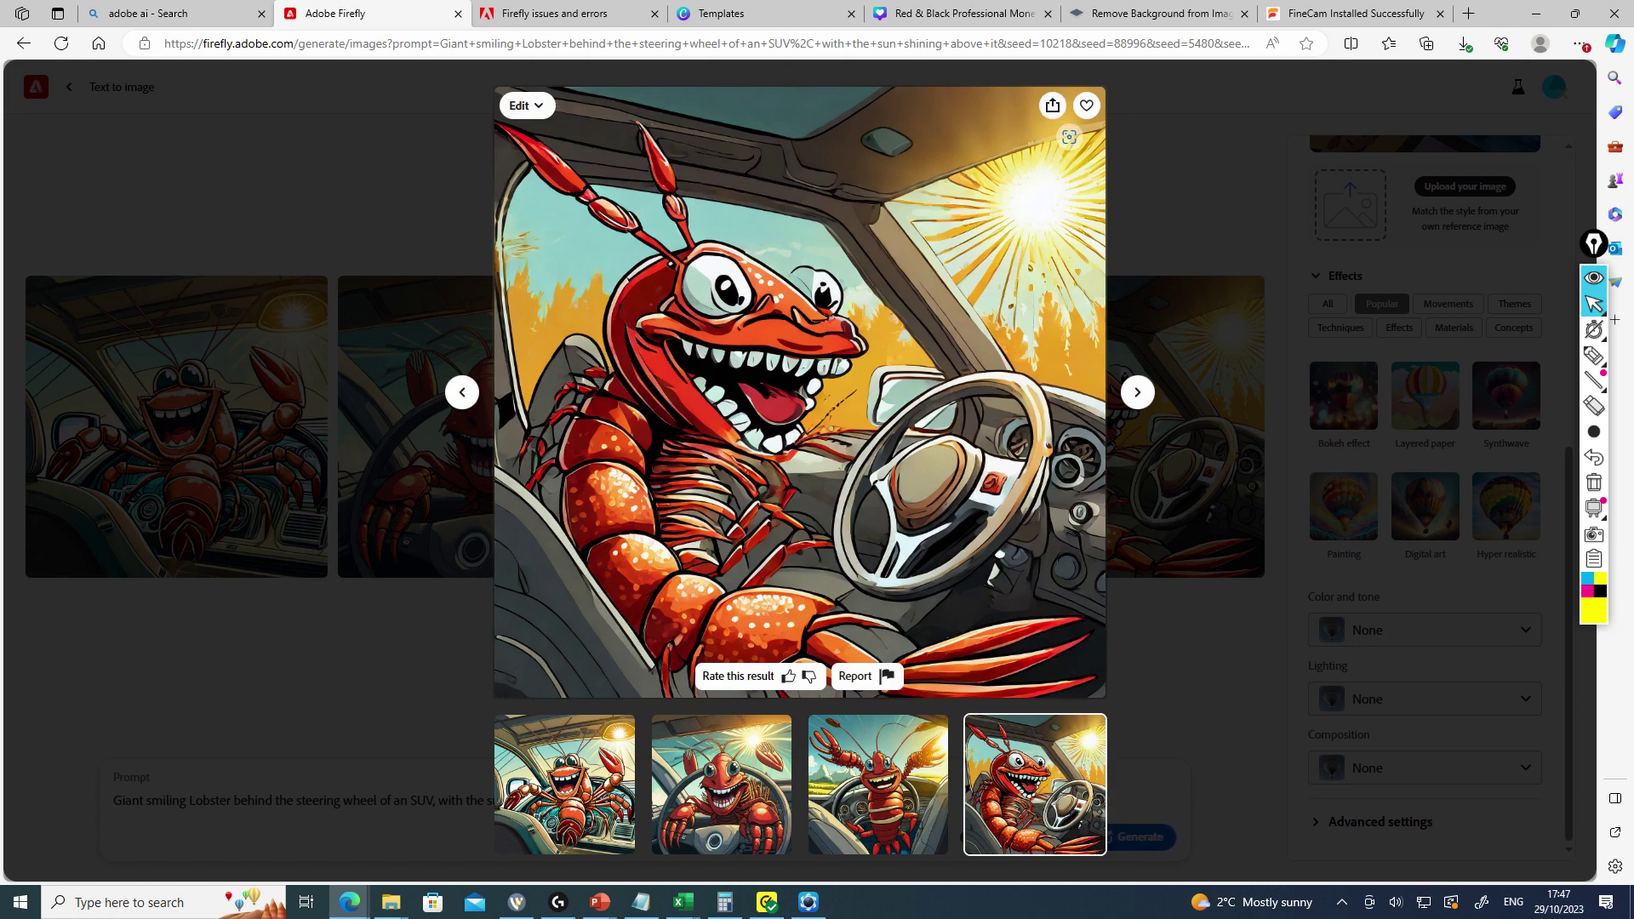
pyautogui.click(1085, 105)
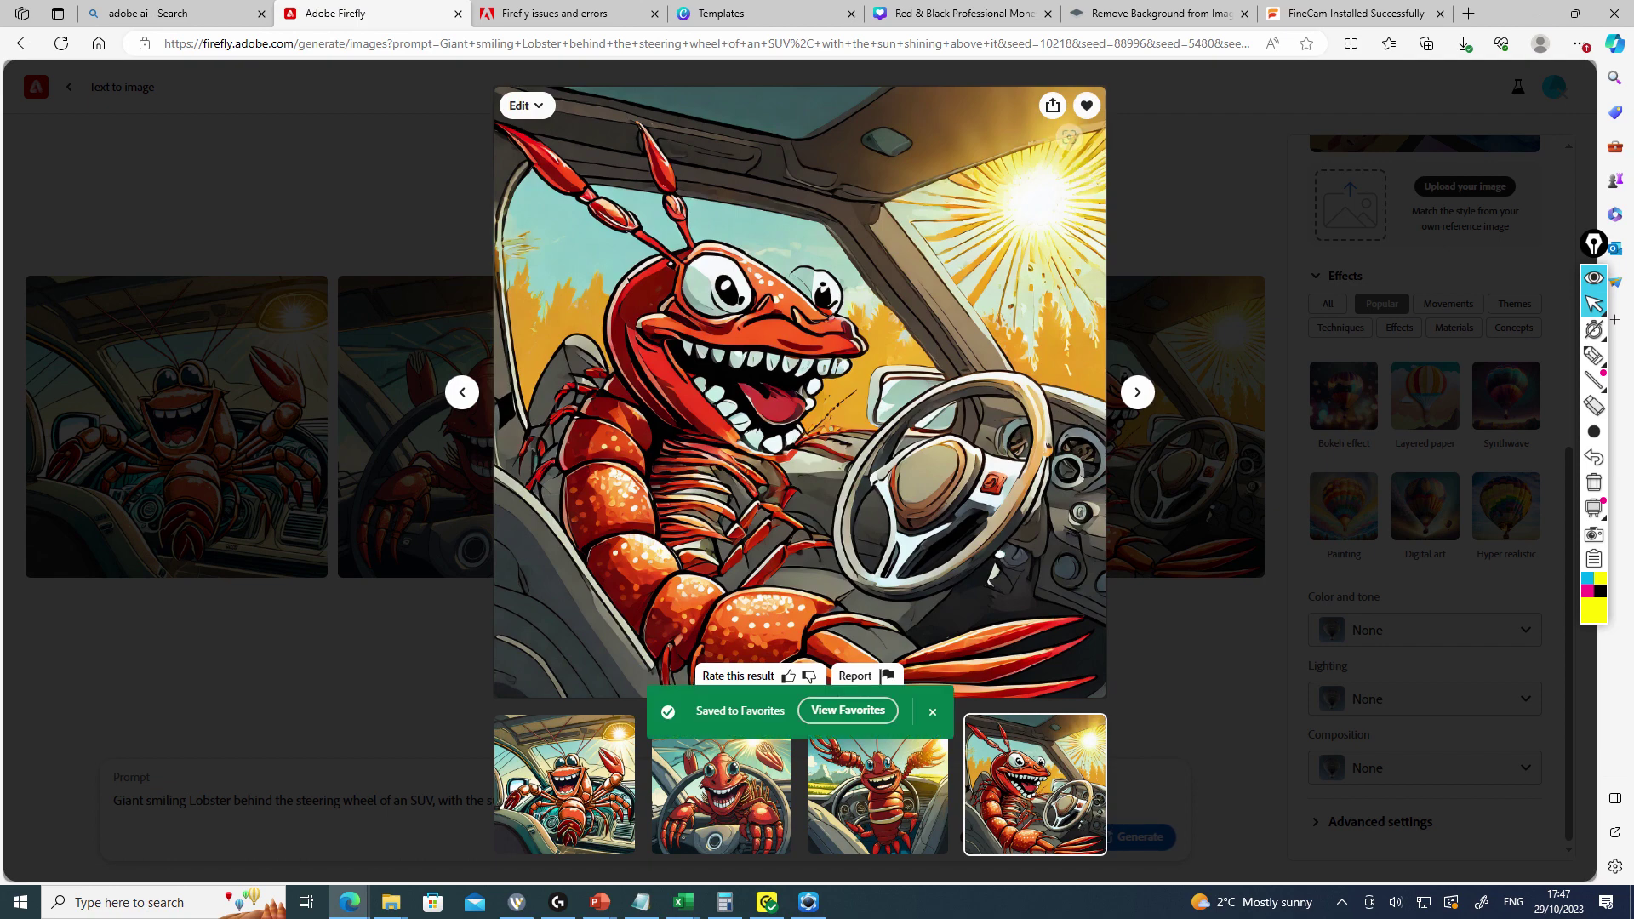
pyautogui.click(527, 105)
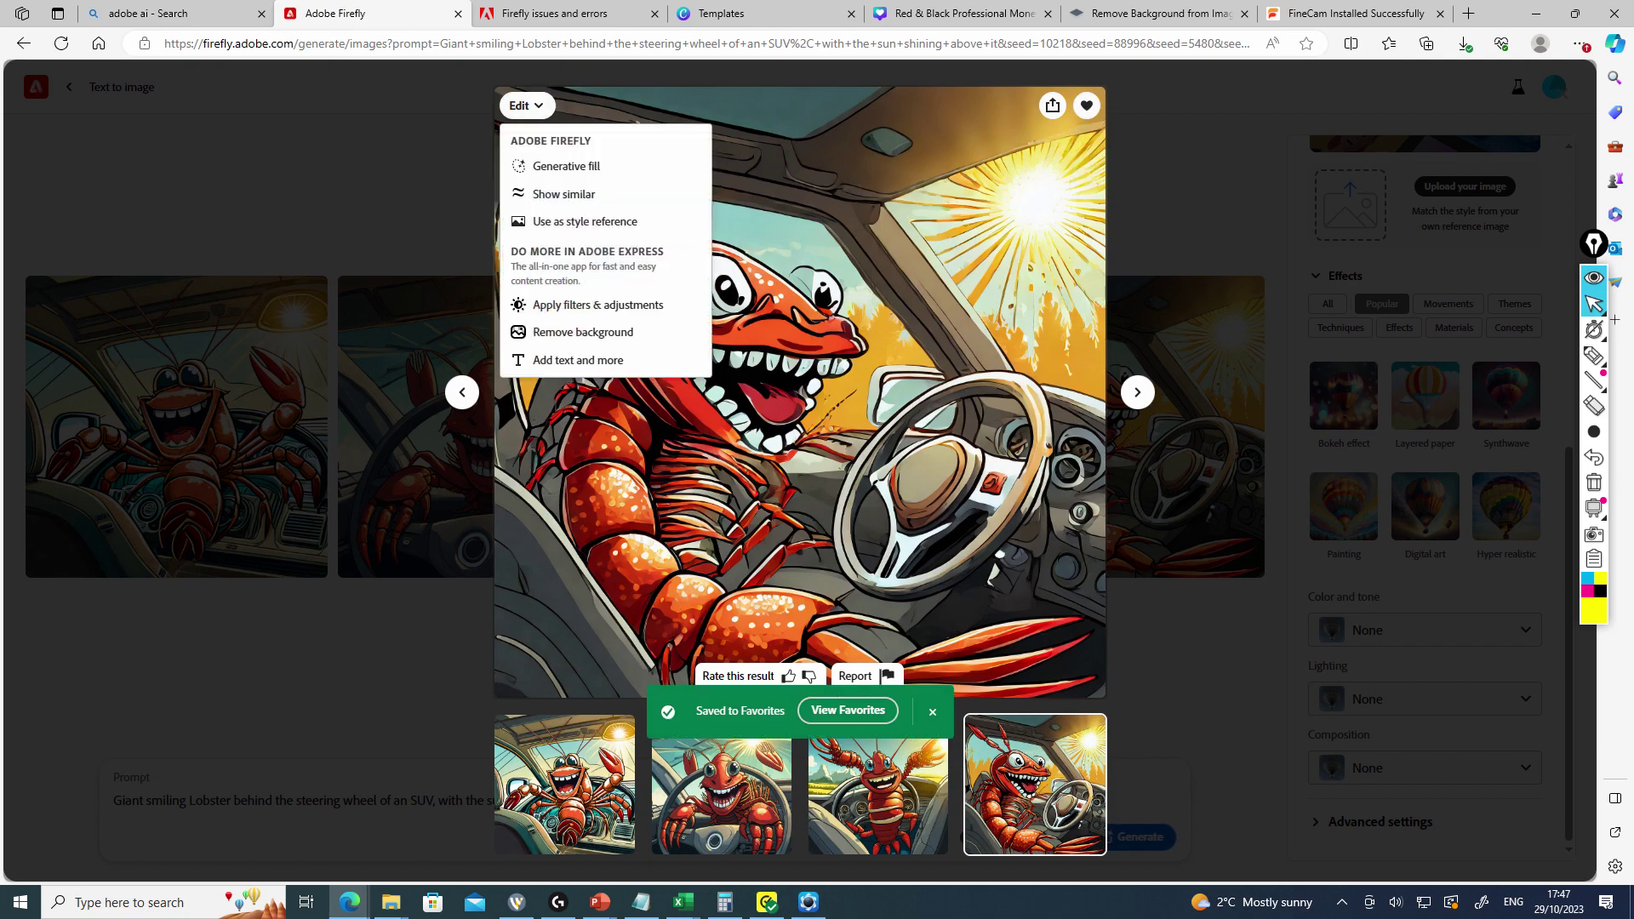